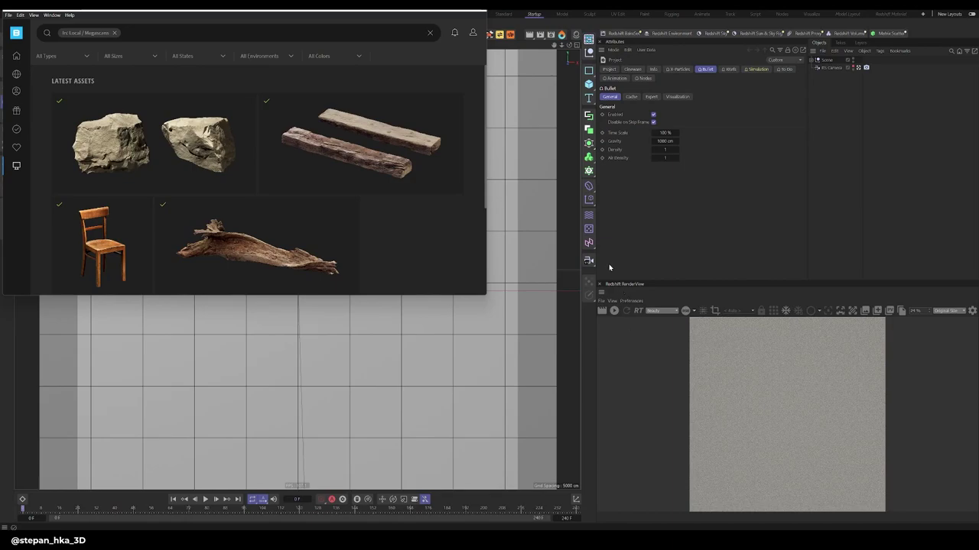
Step: Export the Wooden Chair from Quixel Bridge into Cinema 4D and dismiss the material error
mouse_move(144, 213)
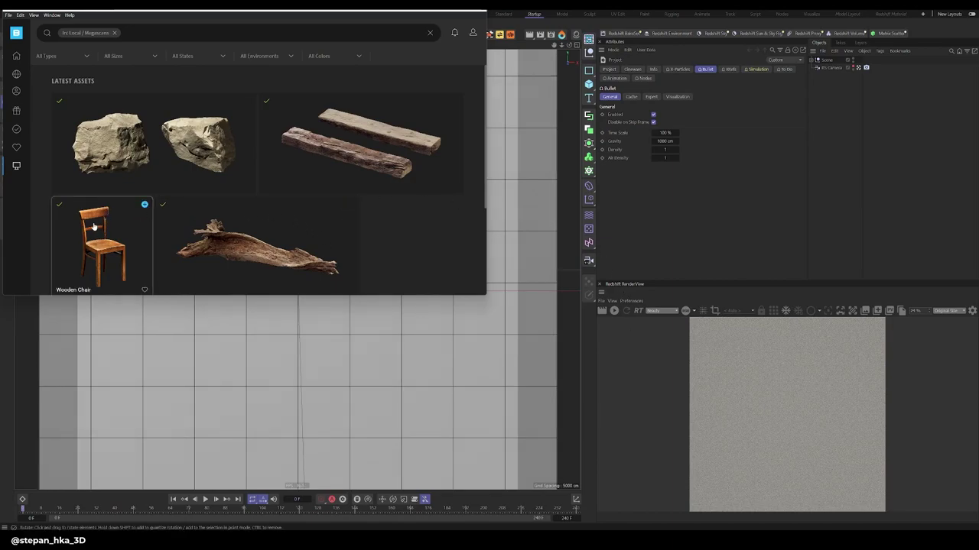
click(145, 206)
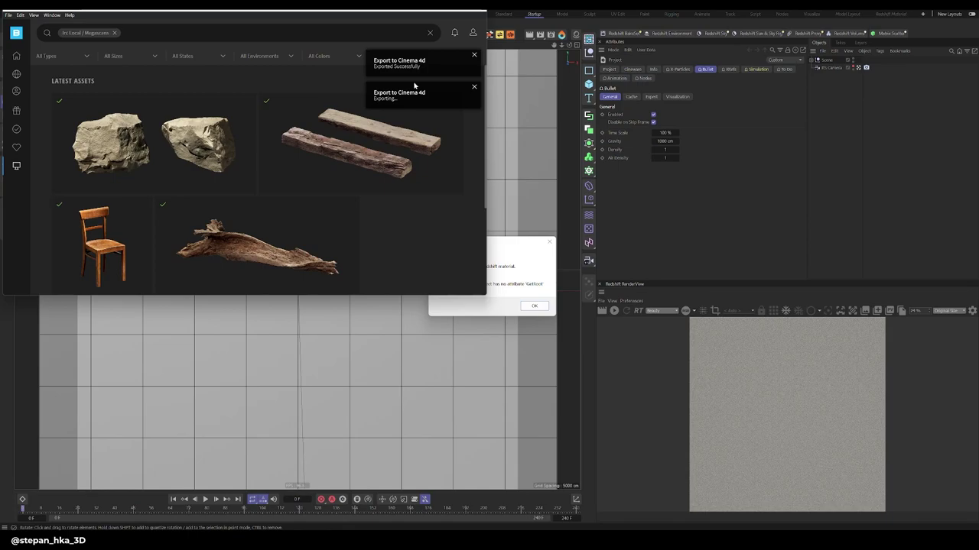
click(513, 249)
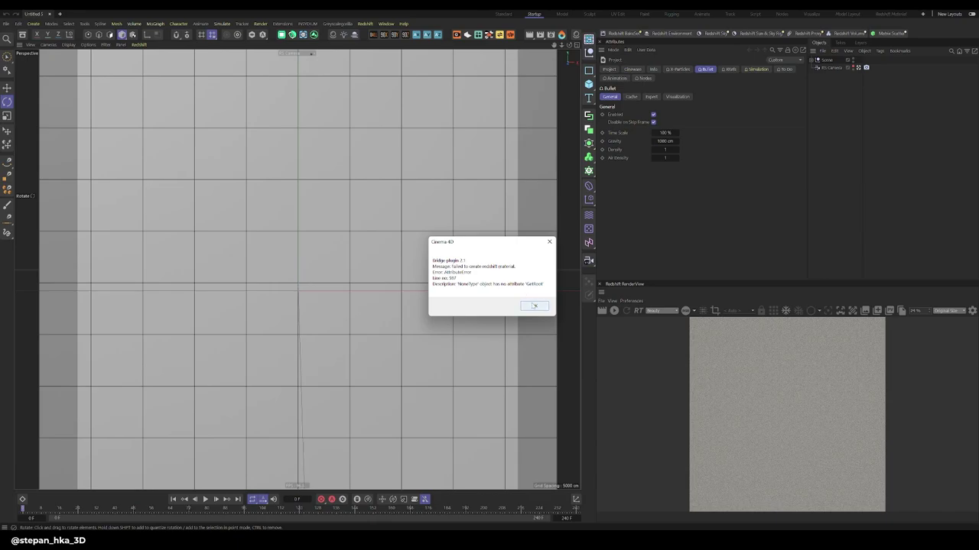
click(535, 306)
Step: Set the renderer to Physical in Render Settings
key(ctrl+b)
click(438, 111)
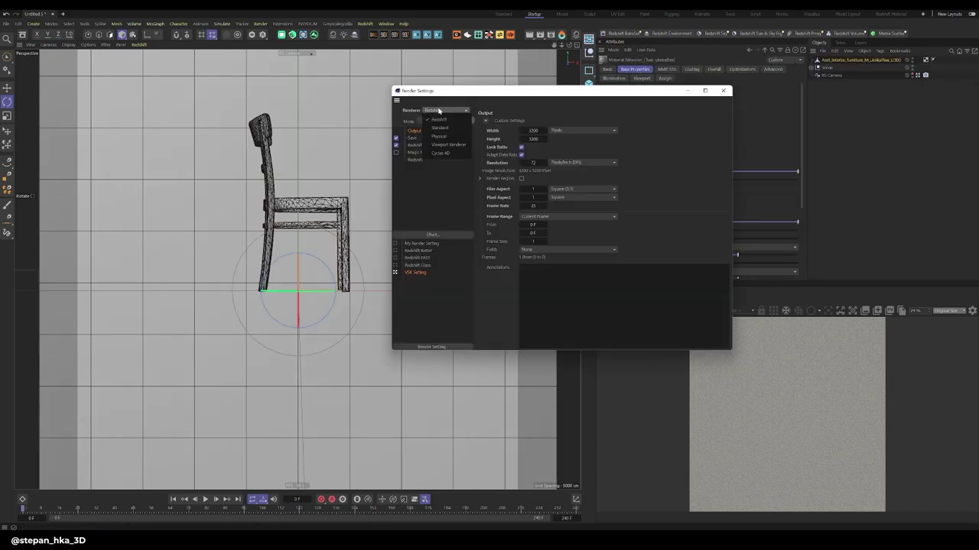
click(437, 136)
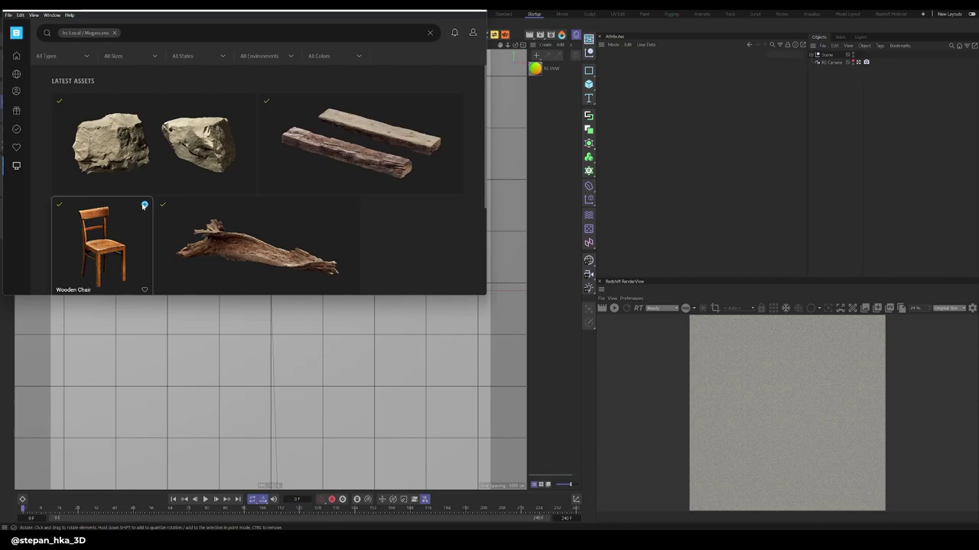
Step: Export the Wooden Chair, Old Railroad Tie and Sandstone Boulder from Bridge into Cinema 4D
click(144, 205)
click(143, 206)
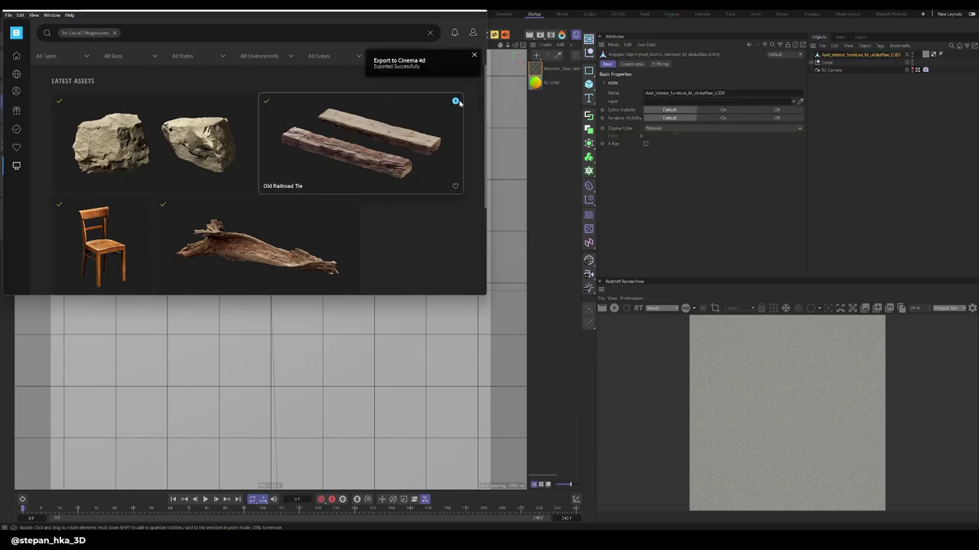
click(457, 102)
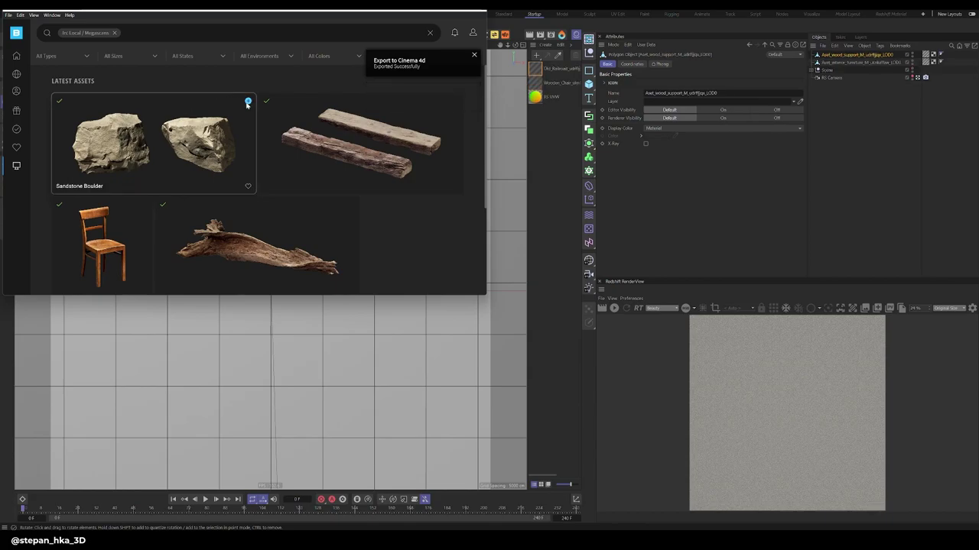
click(247, 101)
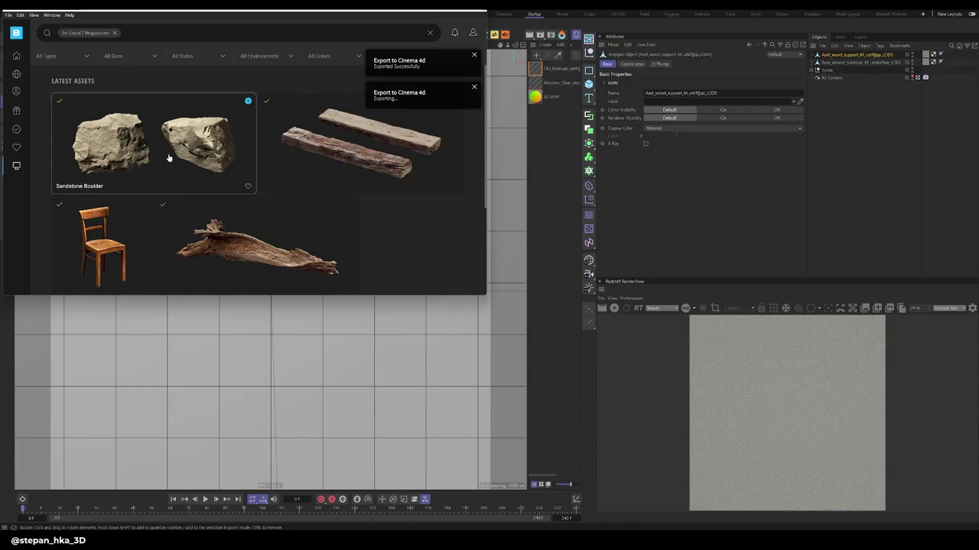
click(476, 12)
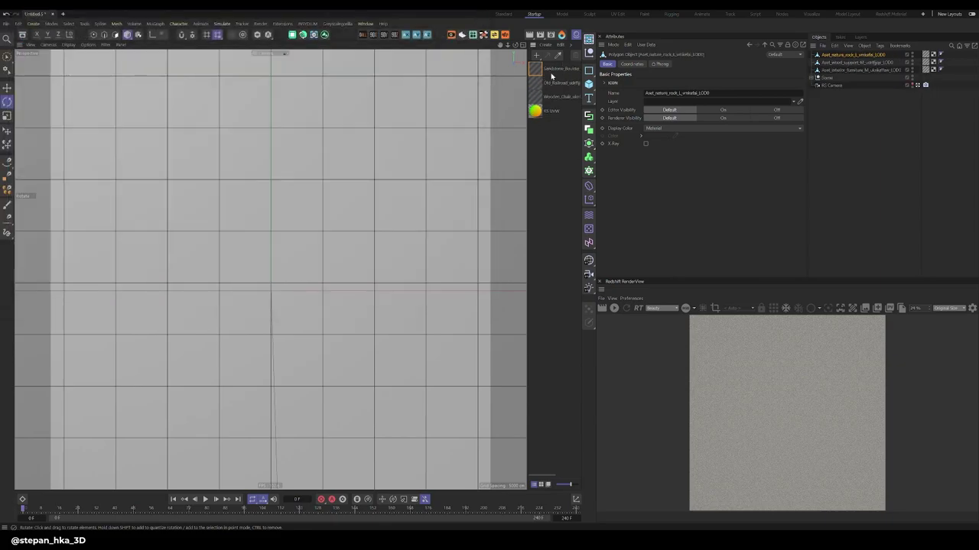
Step: Switch the renderer back to Redshift in Render Settings
click(551, 35)
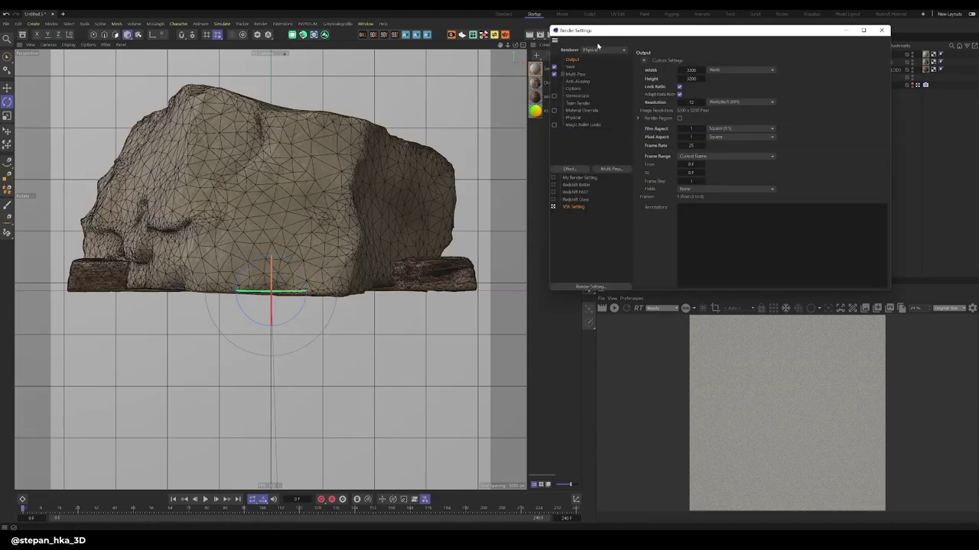
click(603, 50)
click(599, 60)
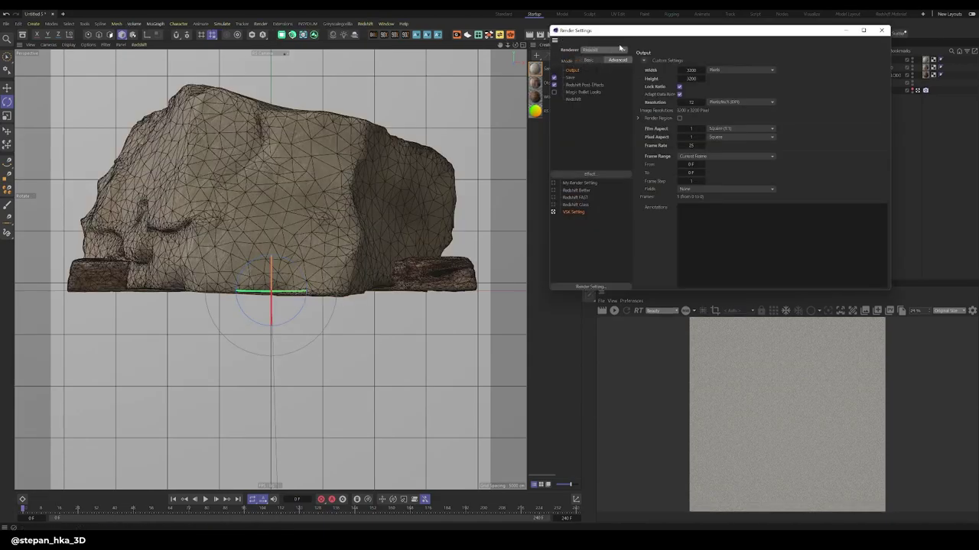
click(548, 98)
Step: Convert all three imported materials to Redshift RS materials and delete the originals
shift+click(554, 70)
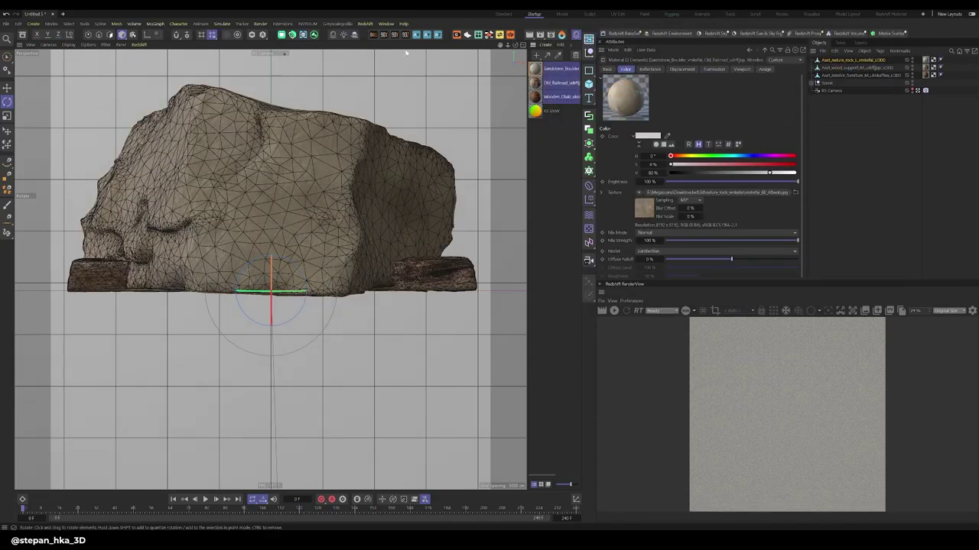
click(364, 24)
mouse_move(376, 63)
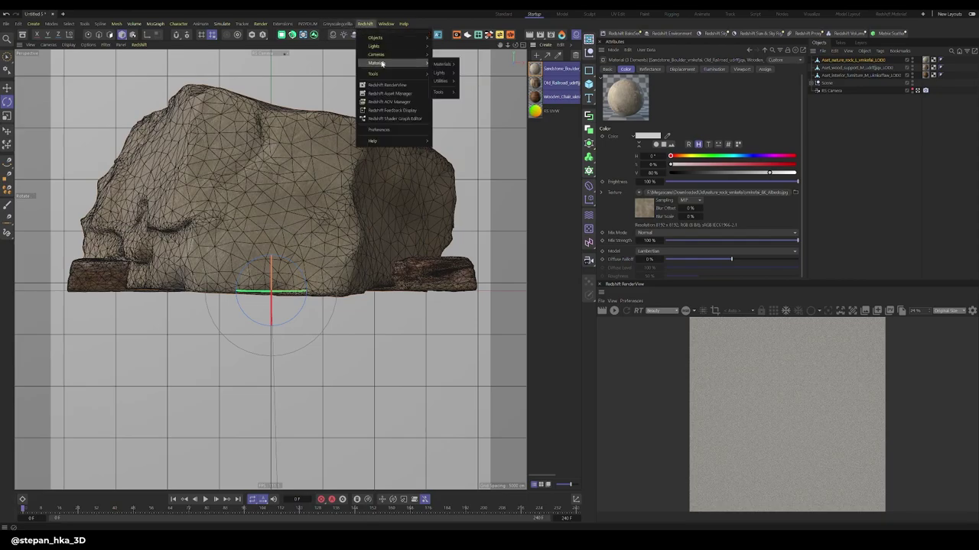
mouse_move(443, 65)
mouse_move(440, 92)
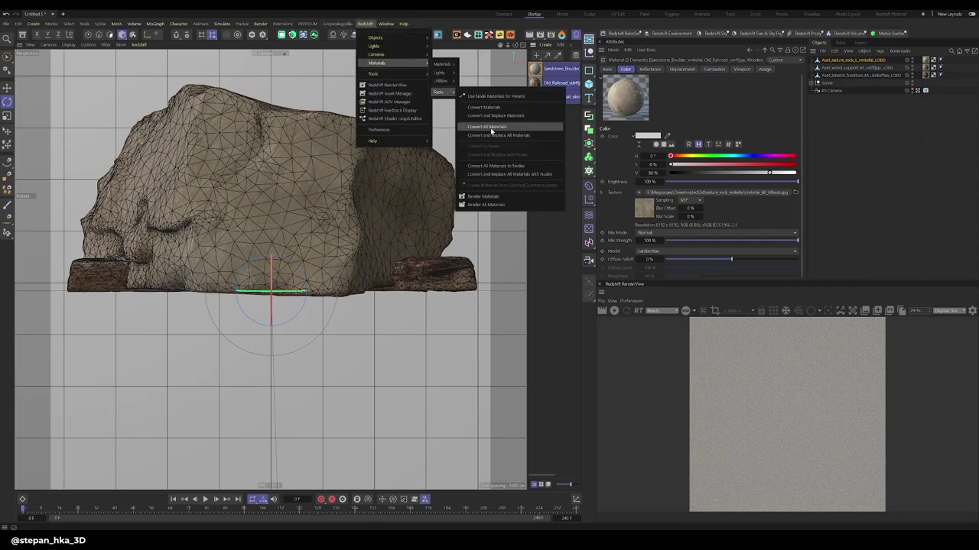
click(490, 127)
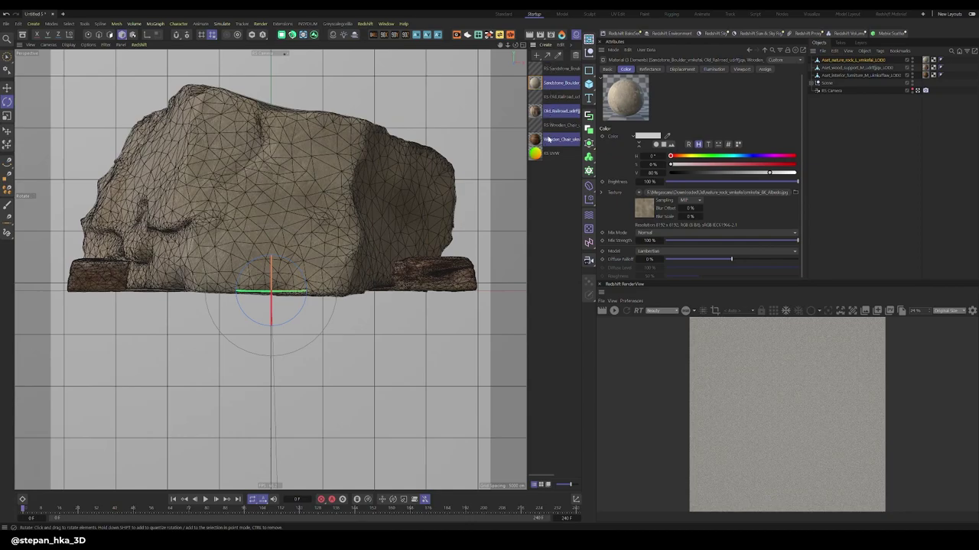
key(Delete)
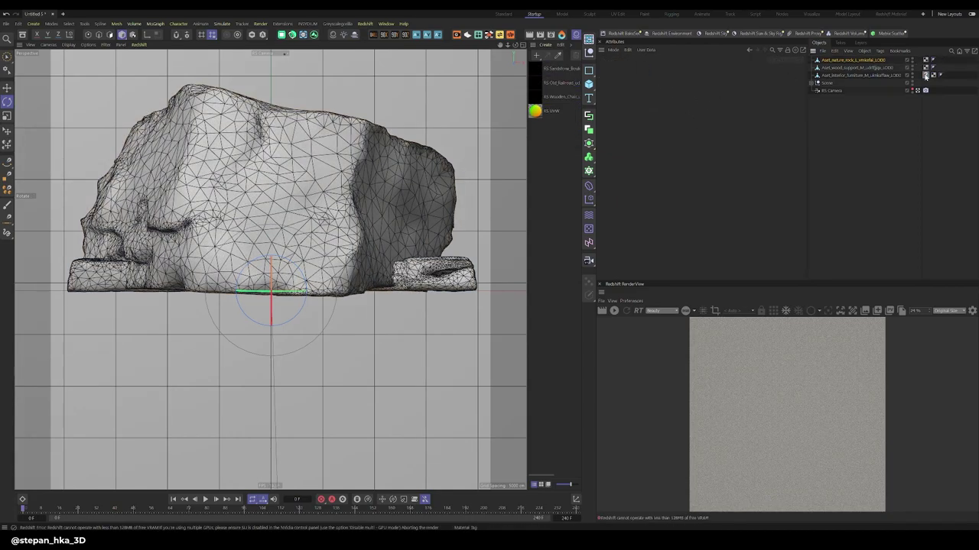
Step: Rename the three imported objects Chair, Wood and Rock
click(843, 76)
double_click(843, 76)
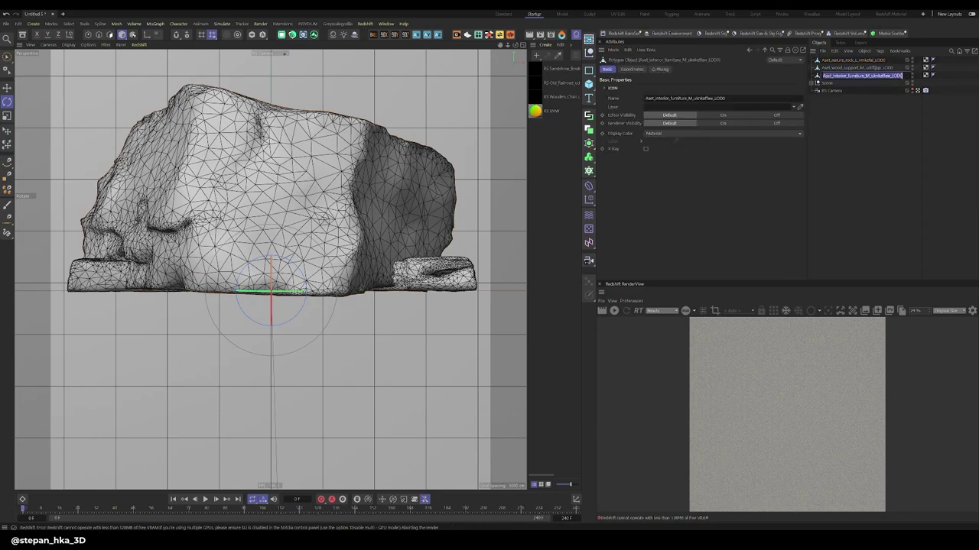
text(Chair)
key(Return)
double_click(844, 67)
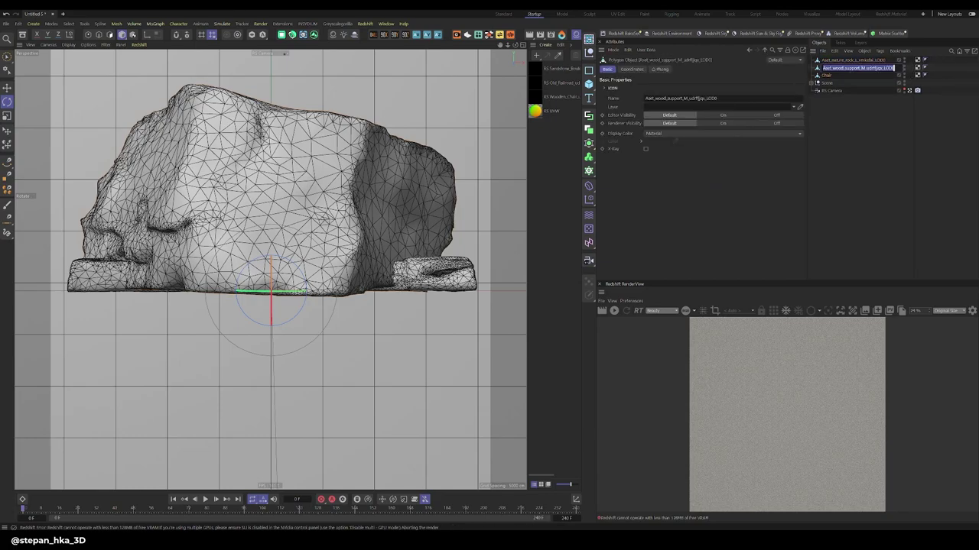
text(Wood)
key(Return)
double_click(849, 60)
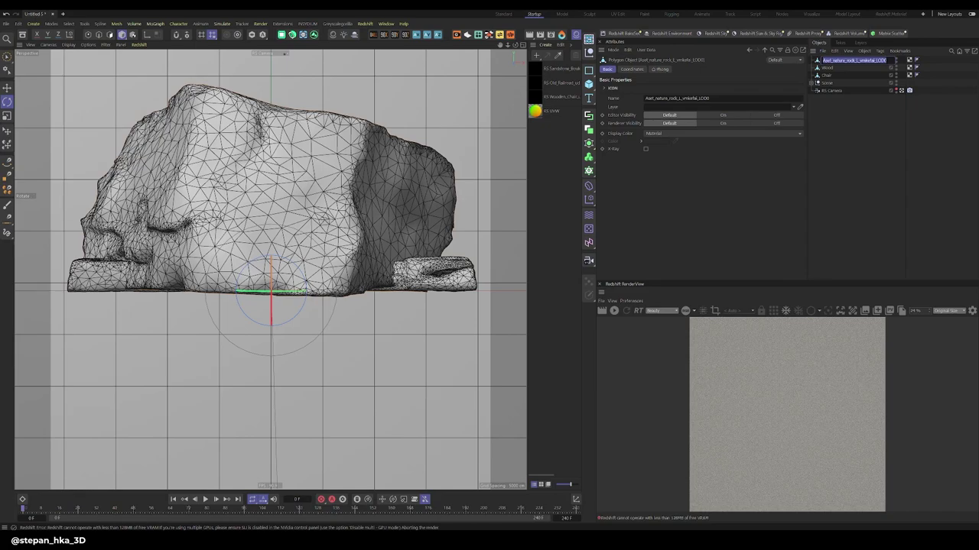
text(Rock)
key(Return)
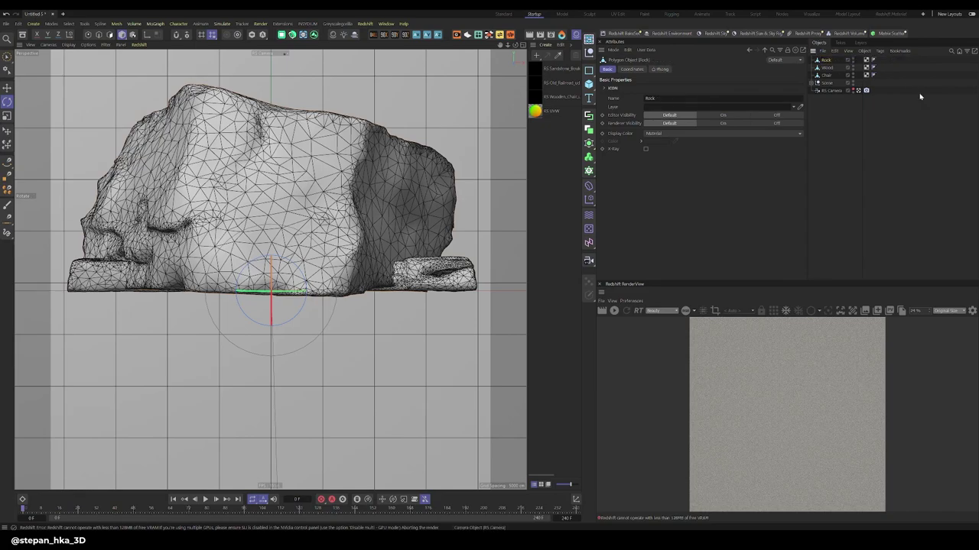
Step: Reassign the RS materials, dragging RS Old_Railroad onto the Wood object
click(540, 98)
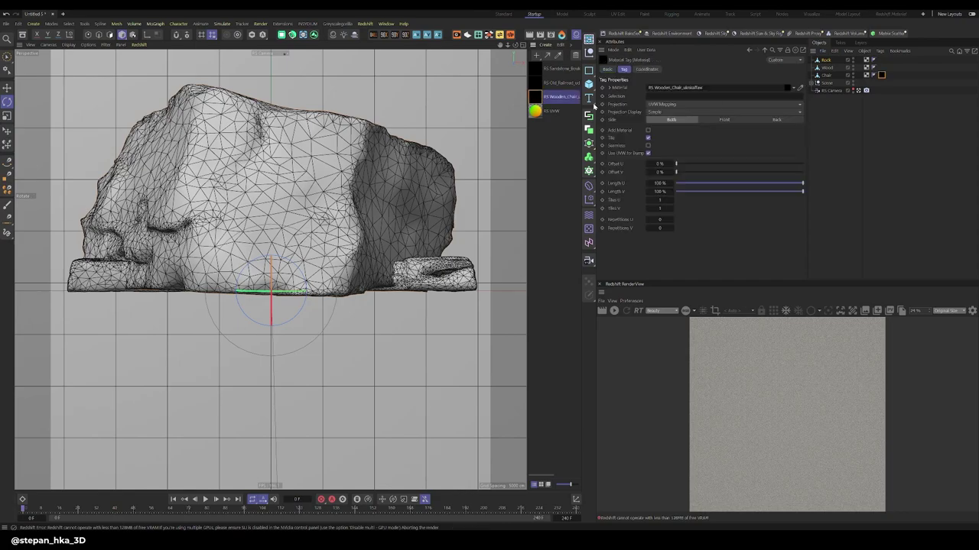
drag(558, 83, 825, 67)
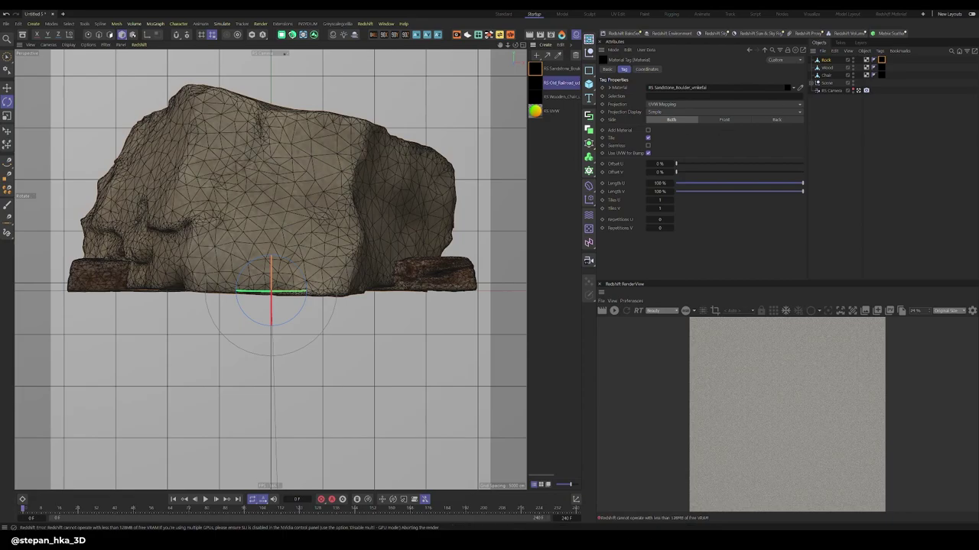
click(304, 228)
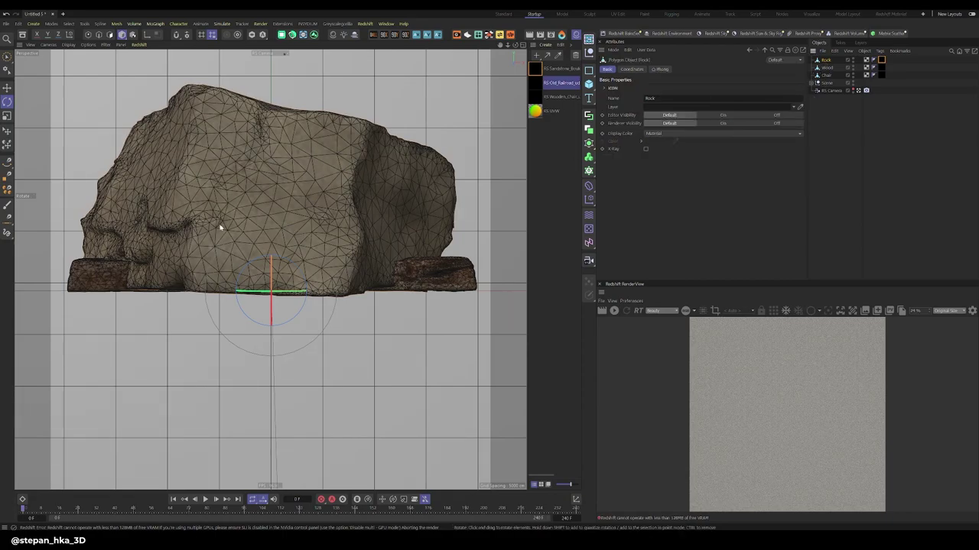
Step: Push the rock back, shorten the railroad tie and lift it above-left of the chair
key(e)
drag(225, 233, 354, 236)
key(t)
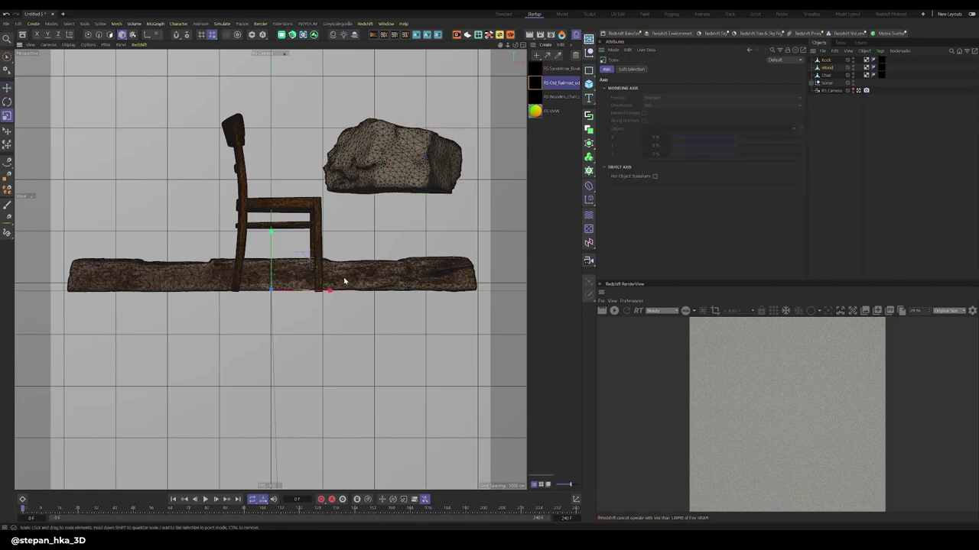
drag(344, 282, 172, 357)
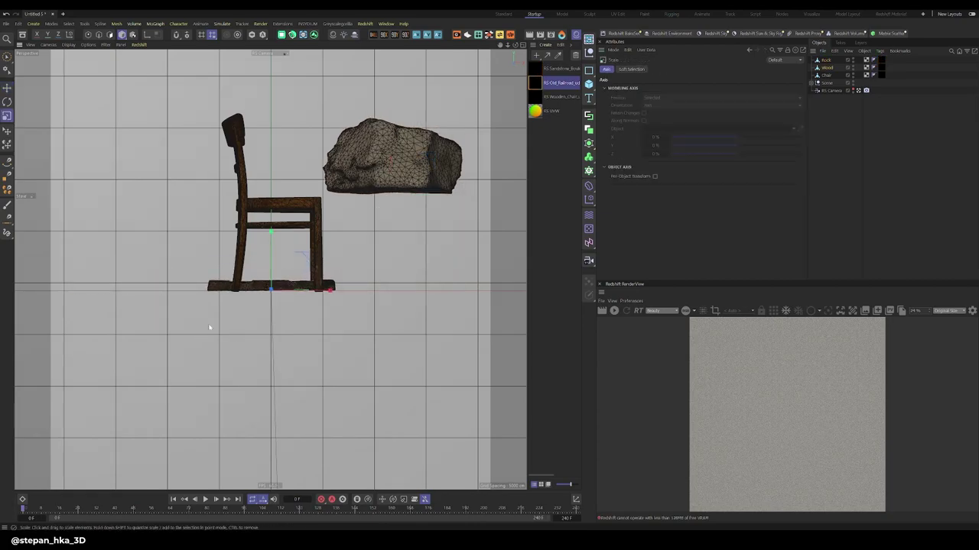
key(e)
drag(209, 327, 91, 205)
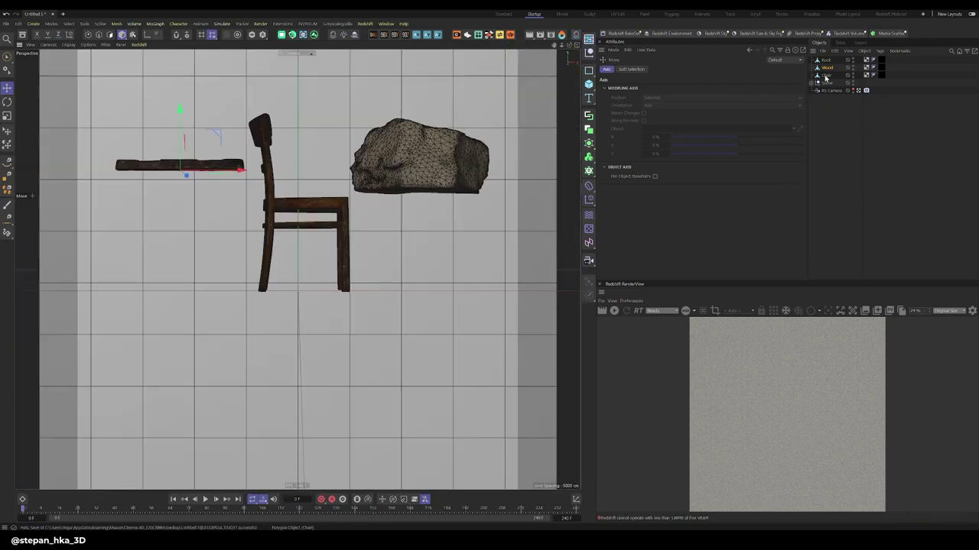
click(825, 77)
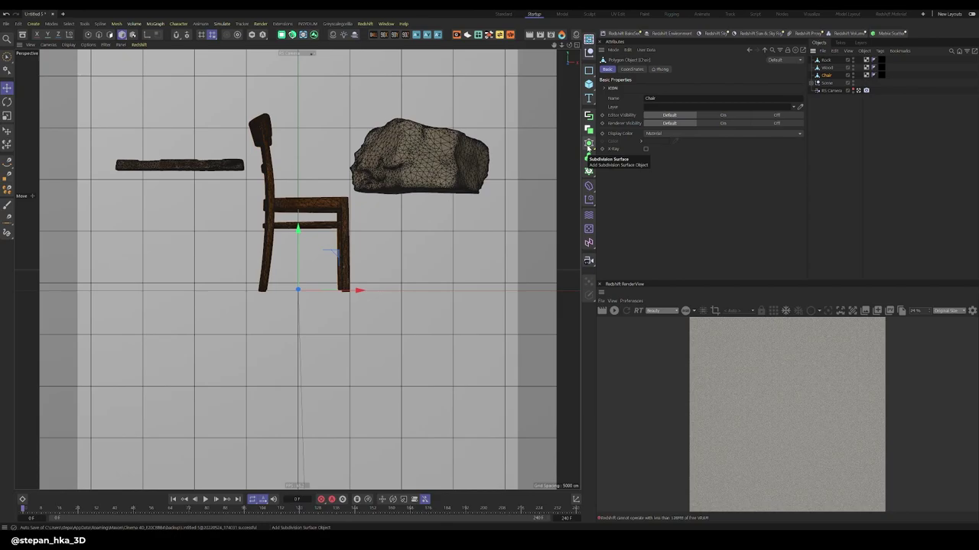
Step: Wrap the chair in a Remesh generator with Mesh Density 25% and frame all objects
click(588, 144)
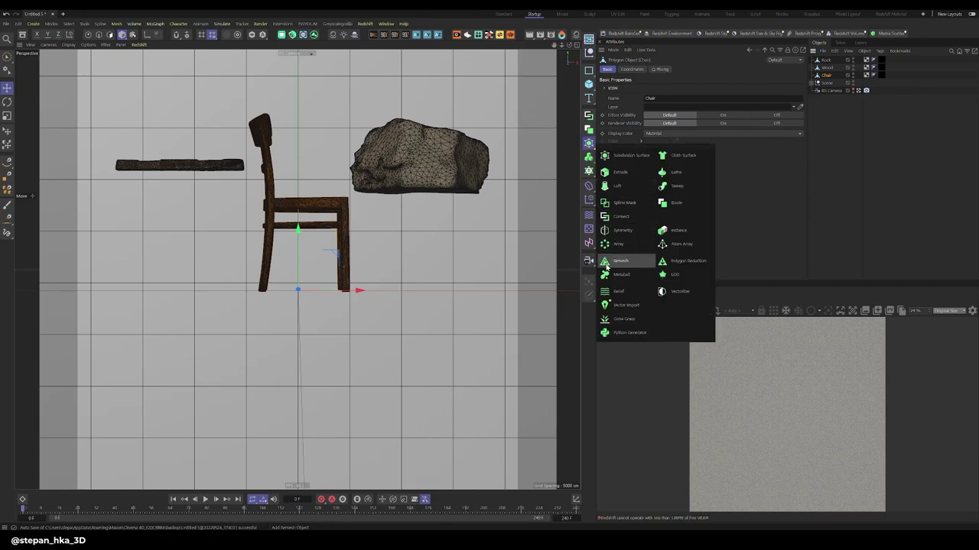
click(620, 262)
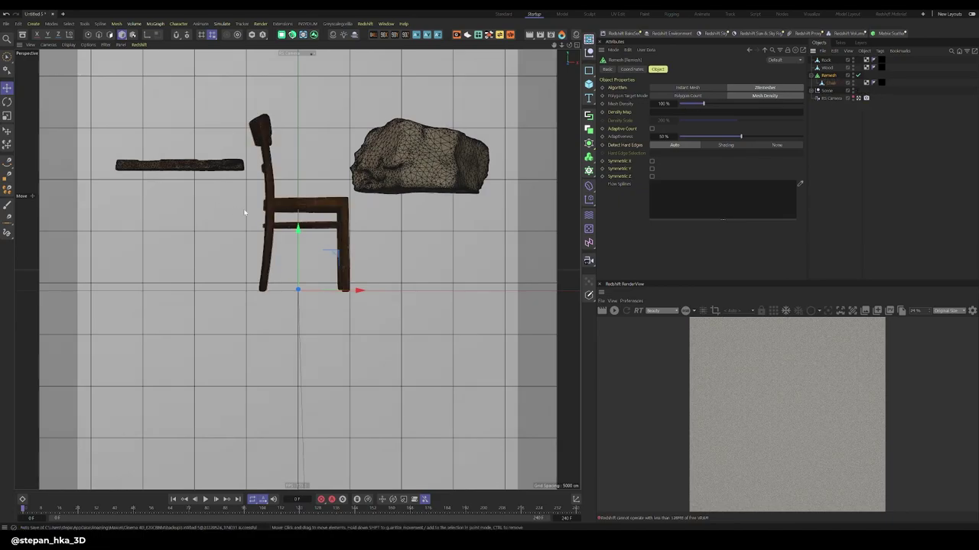
scroll(282, 209, up, 2)
scroll(283, 203, up, 6)
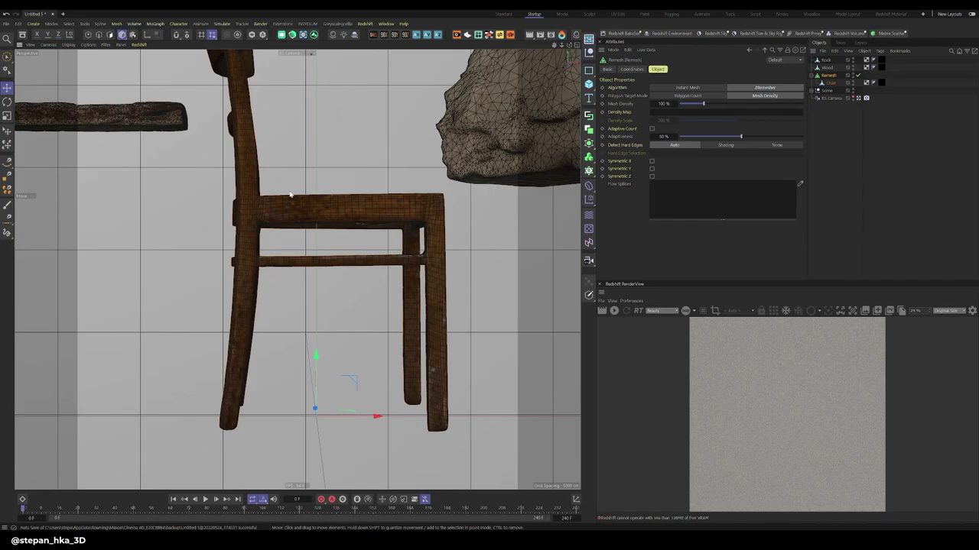
scroll(294, 188, down, 2)
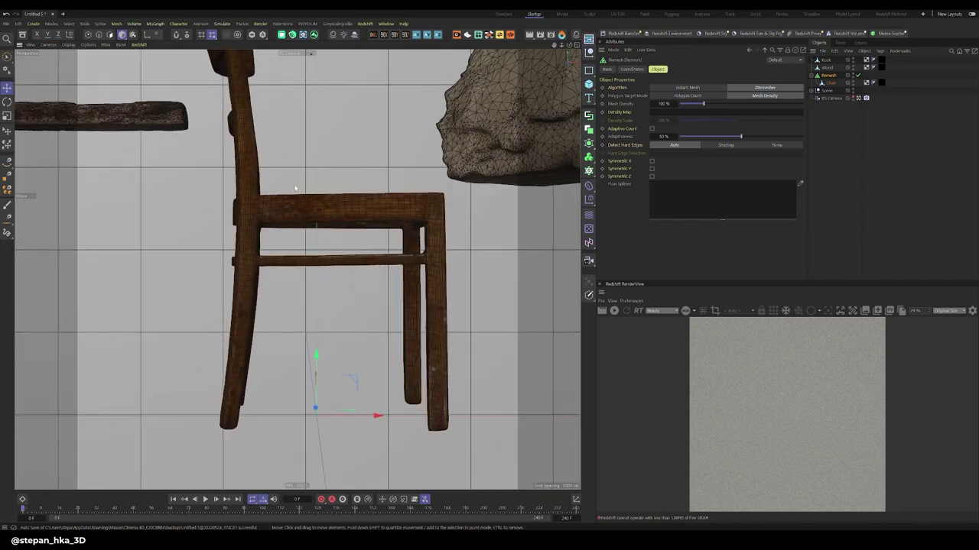
click(662, 104)
text(25)
key(Return)
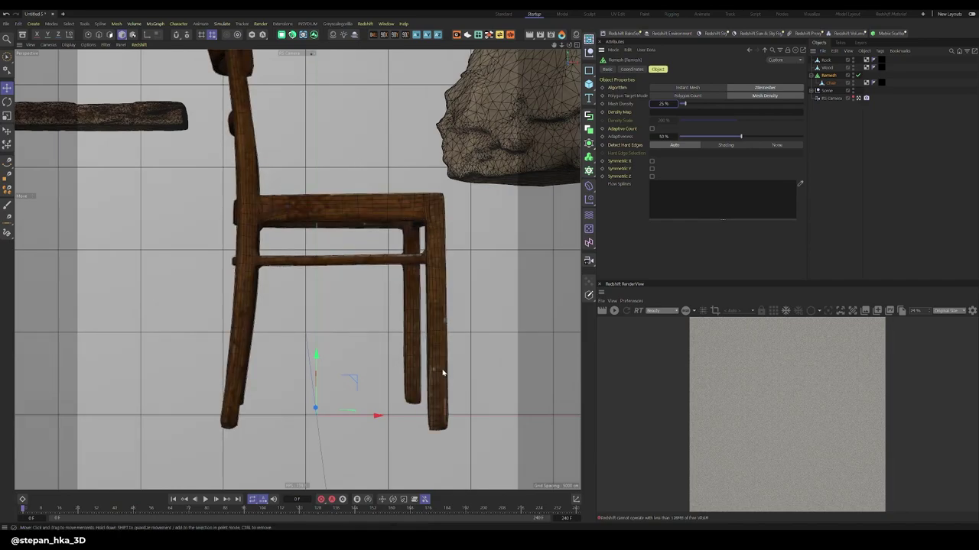
scroll(358, 264, down, 8)
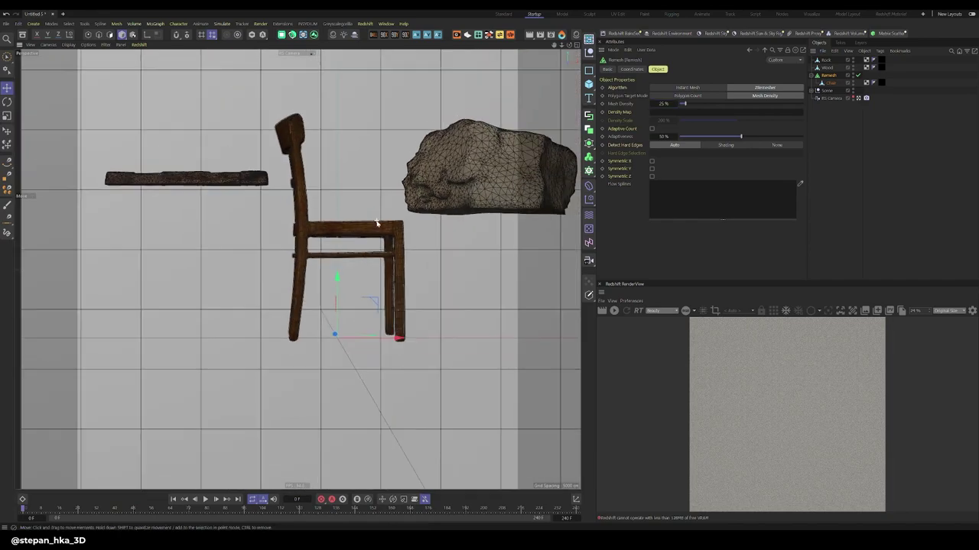
alt+middle_drag(429, 181, 410, 192)
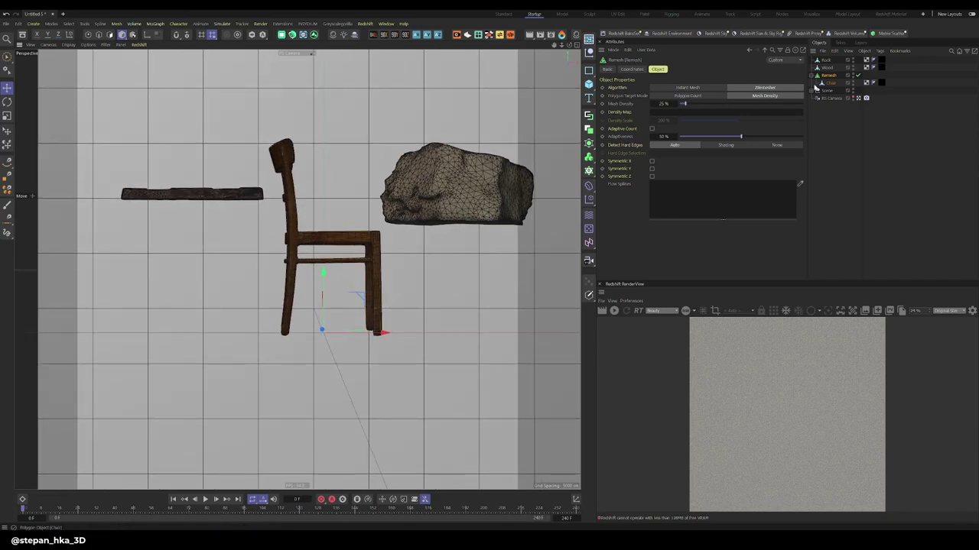
Step: Wrap the plank and rock each in their own Remesh generator
click(827, 68)
ctrl+click(826, 59)
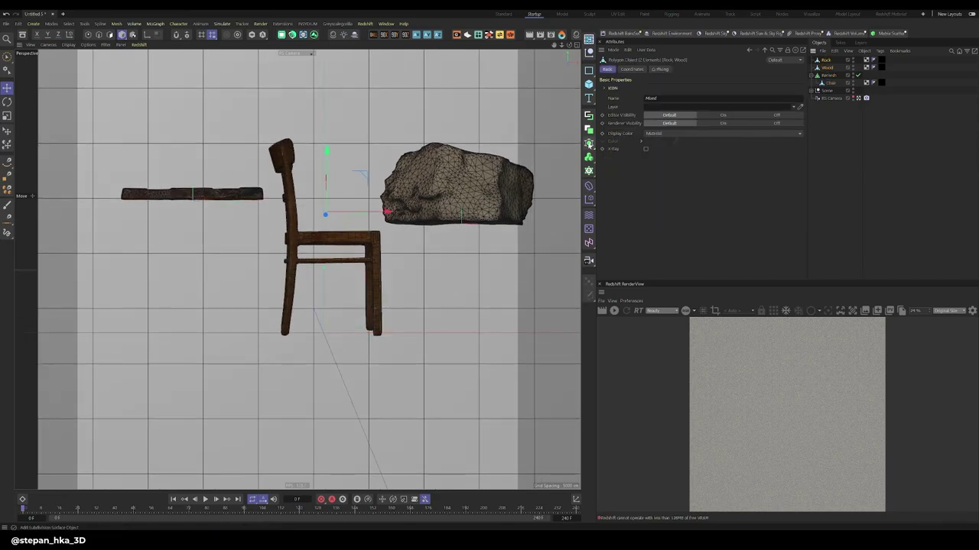
click(589, 143)
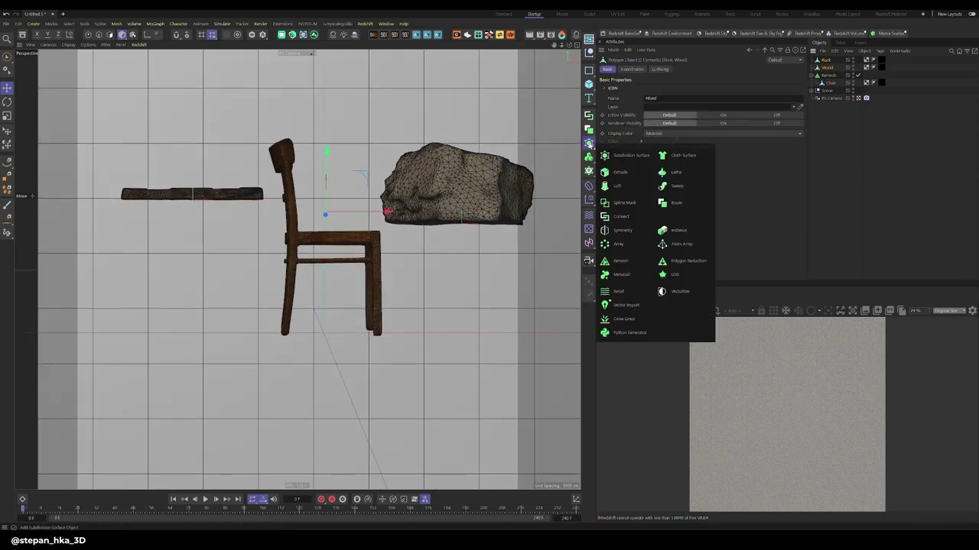
alt+click(625, 264)
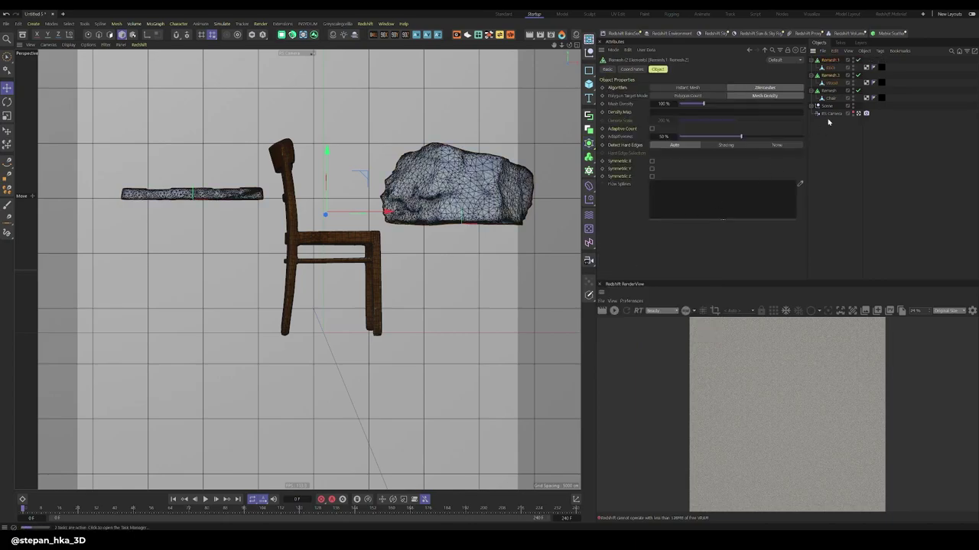
Step: Set the plank remesh's Mesh Density to 5 and the rock remesh's to 50
click(831, 75)
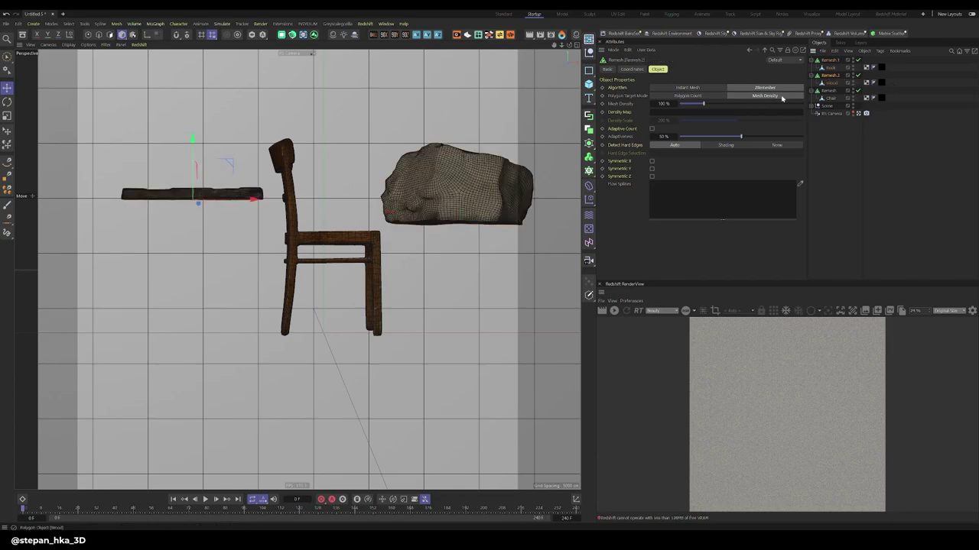
double_click(663, 103)
text(5)
key(Return)
click(832, 60)
double_click(664, 104)
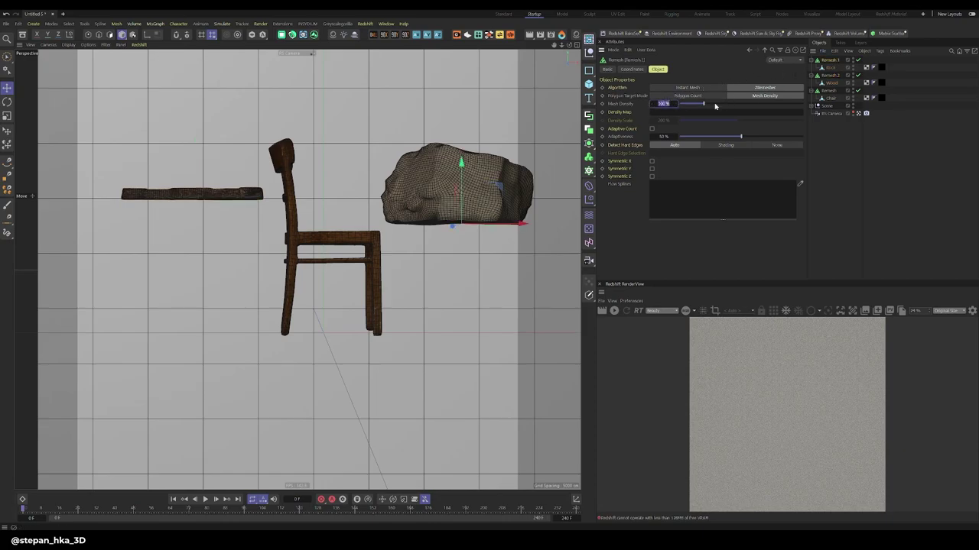
text(50)
key(Return)
Step: Bake all three remeshes into editable meshes, move them out of their groups and delete the empty groups
click(830, 91)
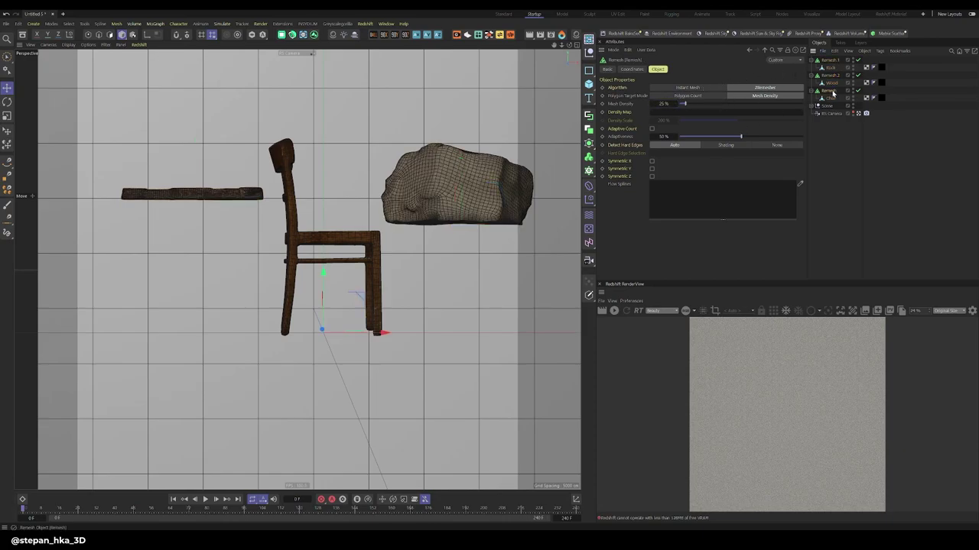
key(c)
click(830, 60)
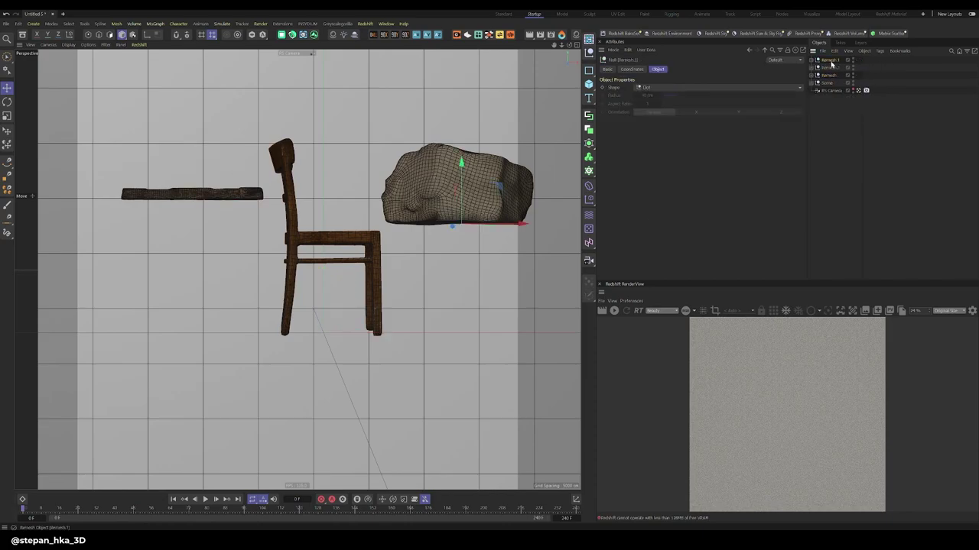
click(809, 75)
click(831, 75)
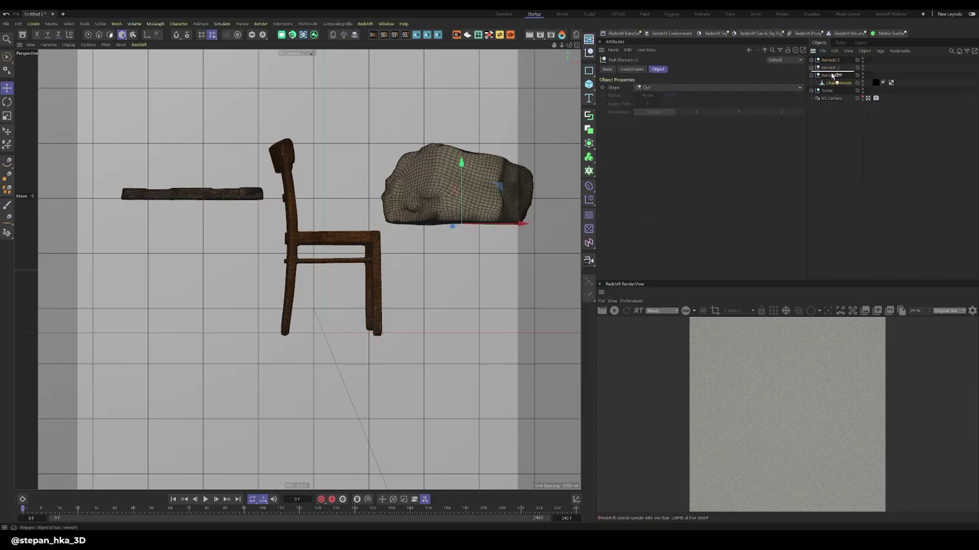
click(831, 68)
click(815, 68)
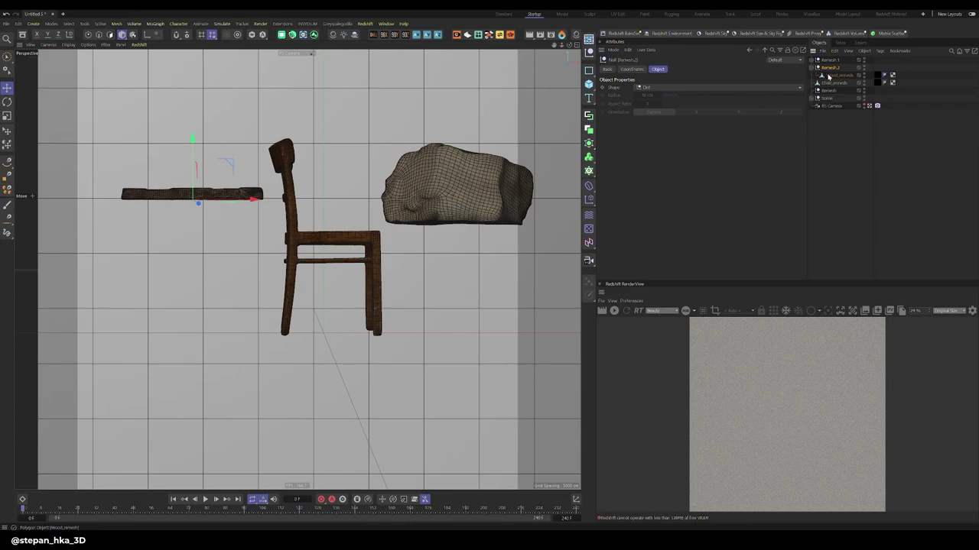
drag(832, 68, 831, 65)
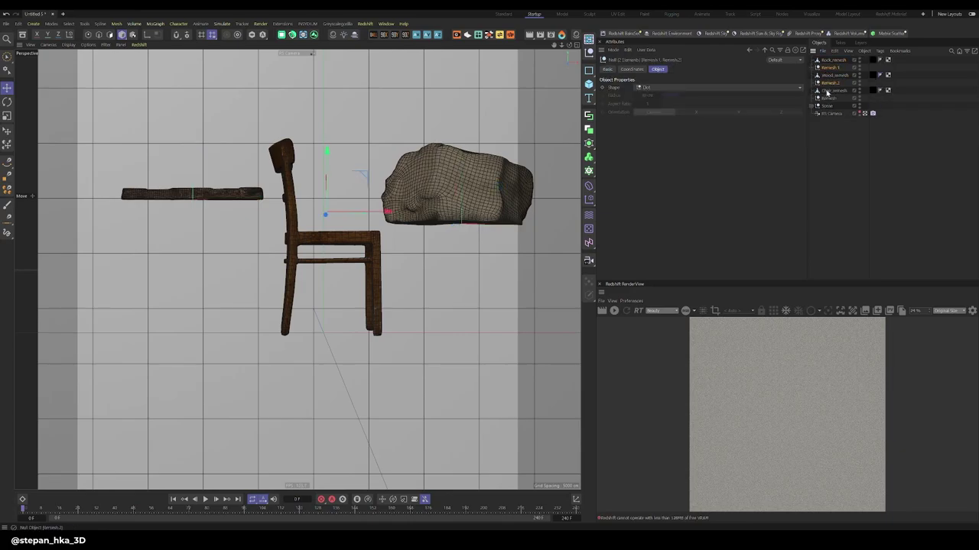
key(Delete)
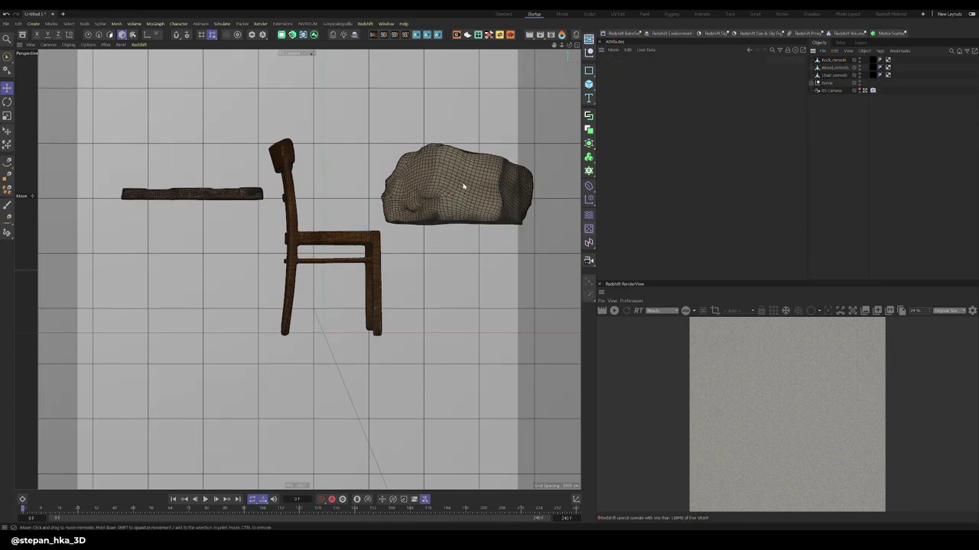
Step: Save the scene as a .c4d project and raise Chair_remesh level with the plank and boulder
key(ctrl+s)
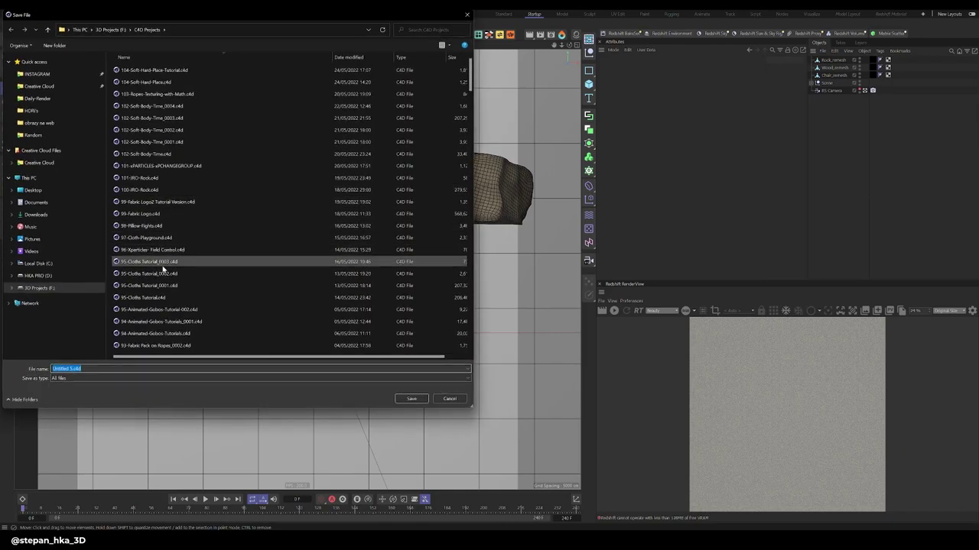
key(Escape)
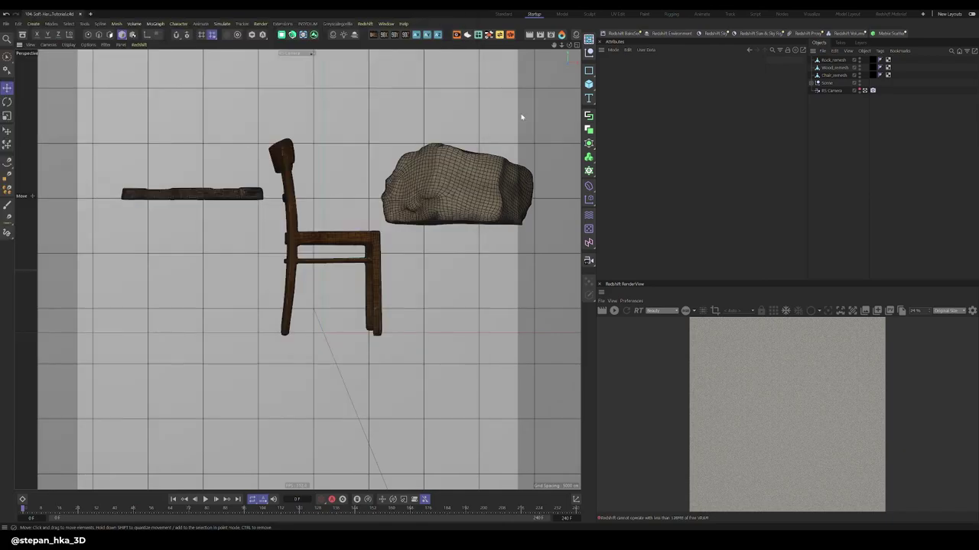
click(331, 237)
drag(329, 238, 309, 167)
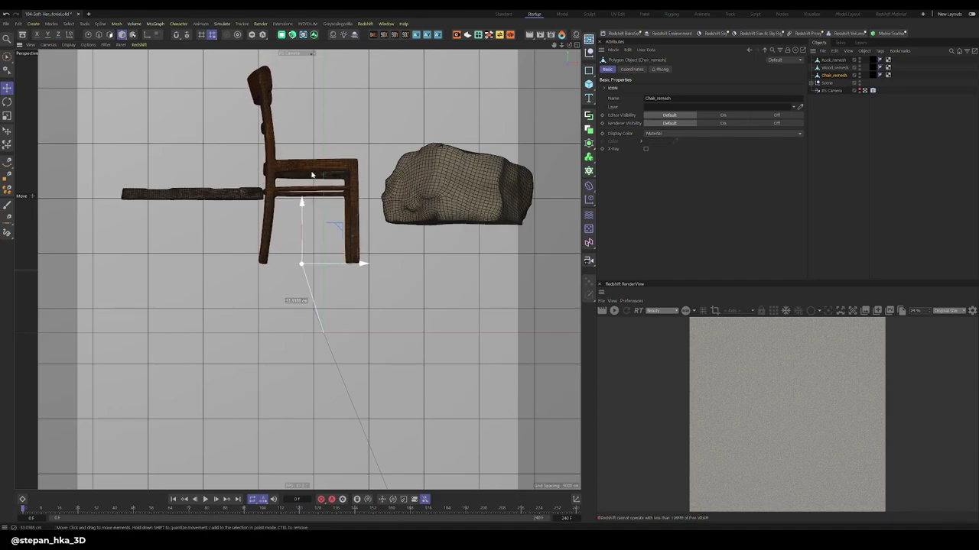
key(ctrl+z)
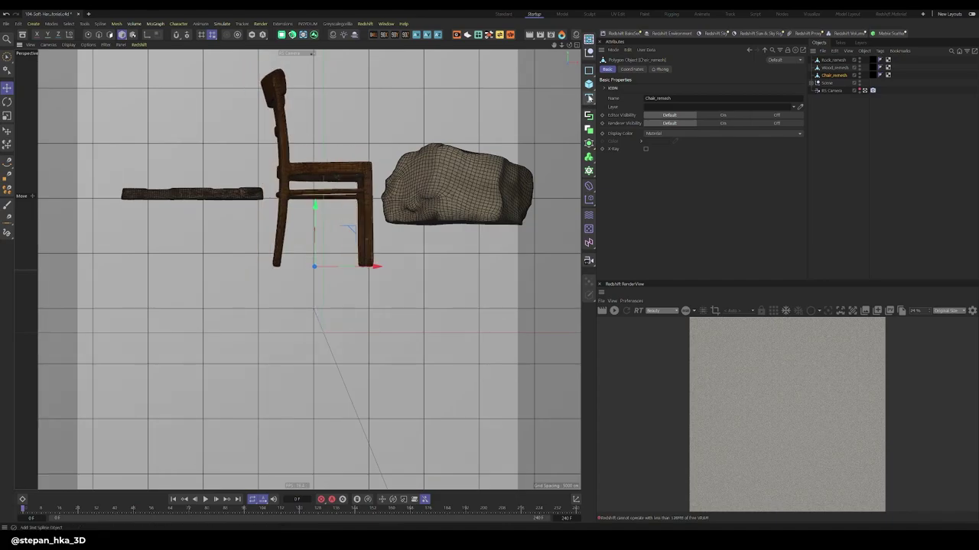
Step: Add a sphere of about 4 cm radius with an Attractor force parented under it
click(589, 85)
click(670, 137)
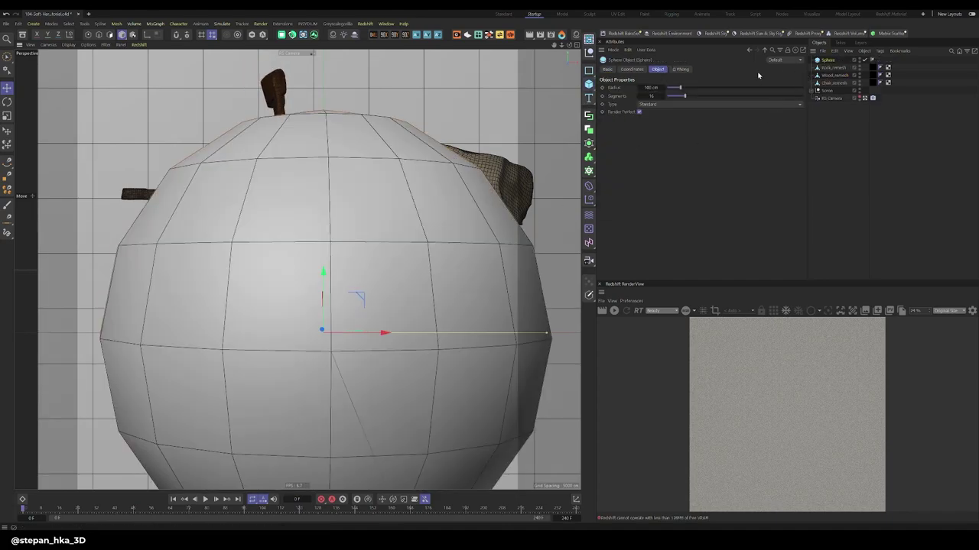
drag(651, 87, 210, 29)
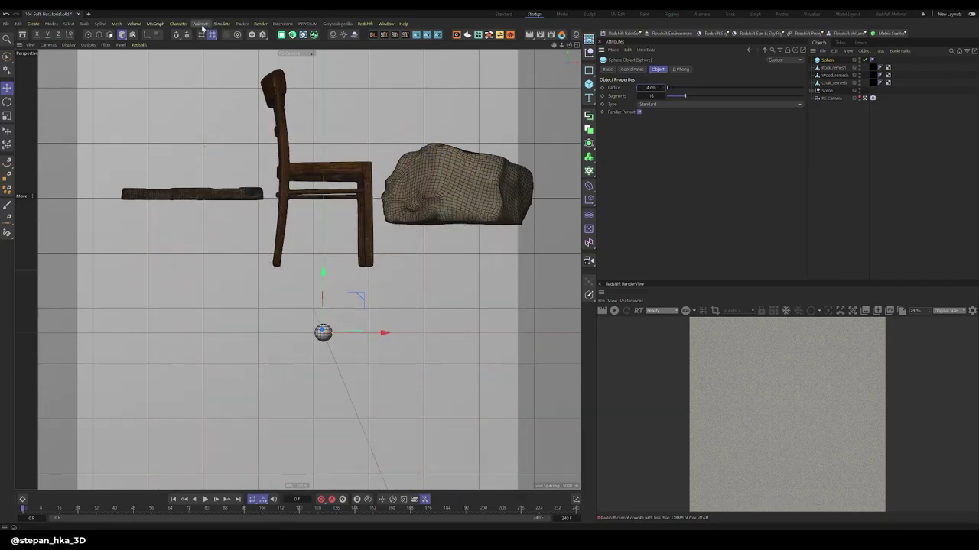
click(221, 24)
mouse_move(240, 107)
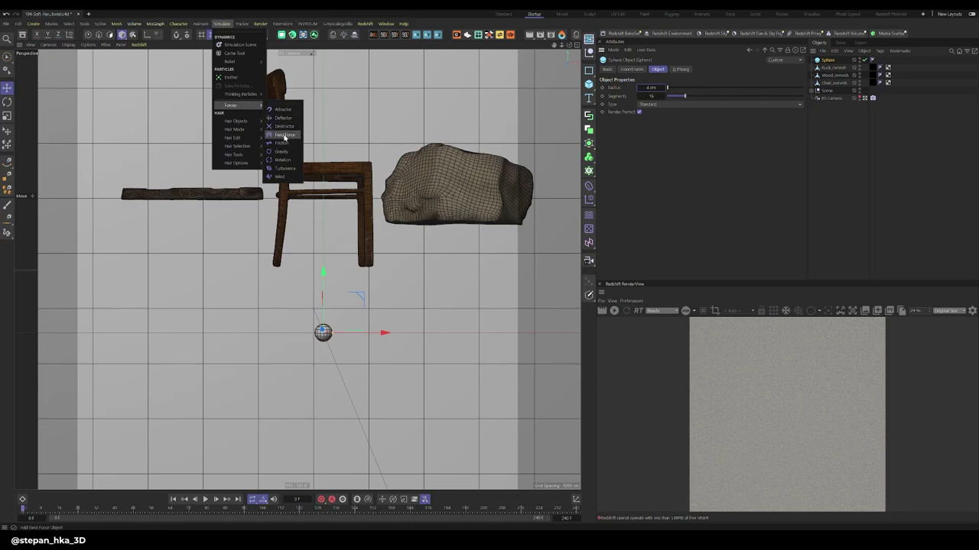
click(283, 111)
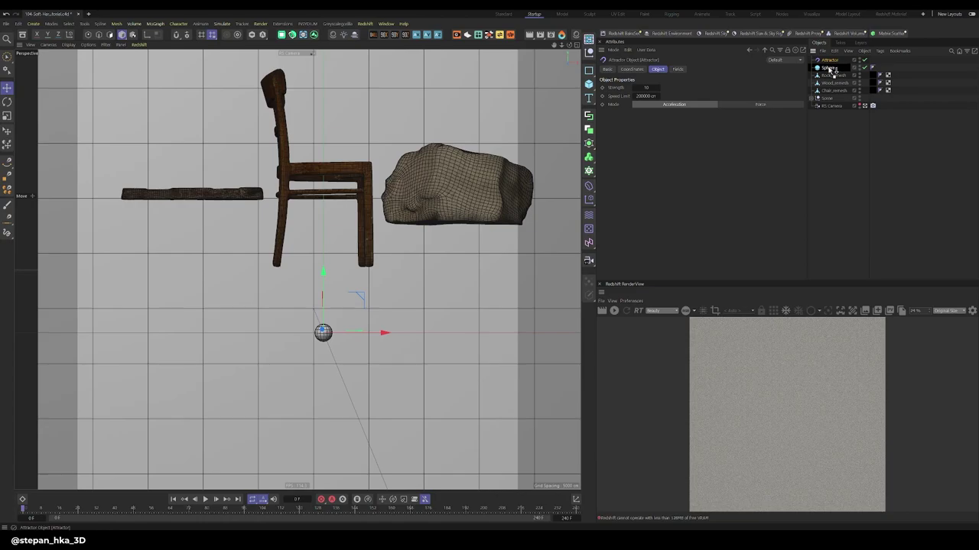
drag(831, 70, 828, 61)
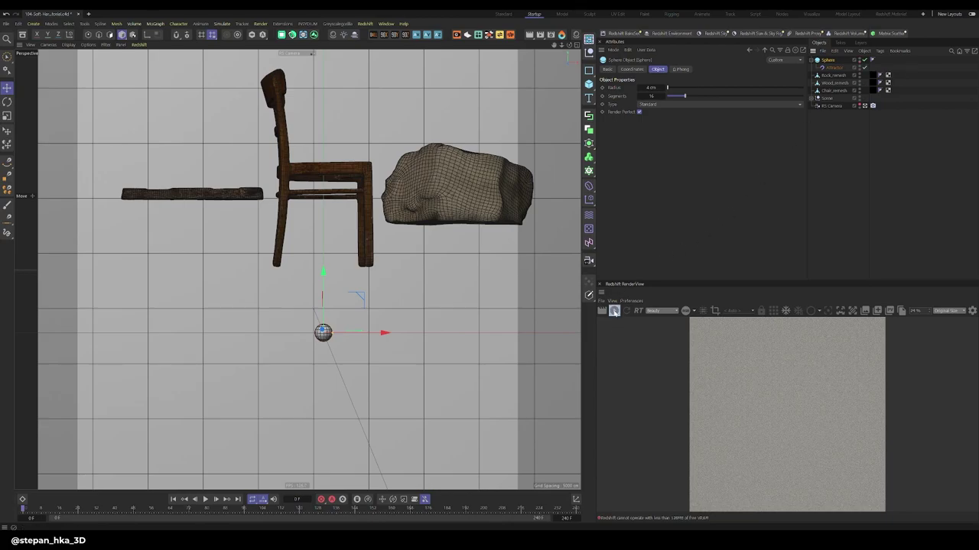
Step: Start the interactive render preview and set the Attractor strength to 5
click(614, 311)
click(834, 68)
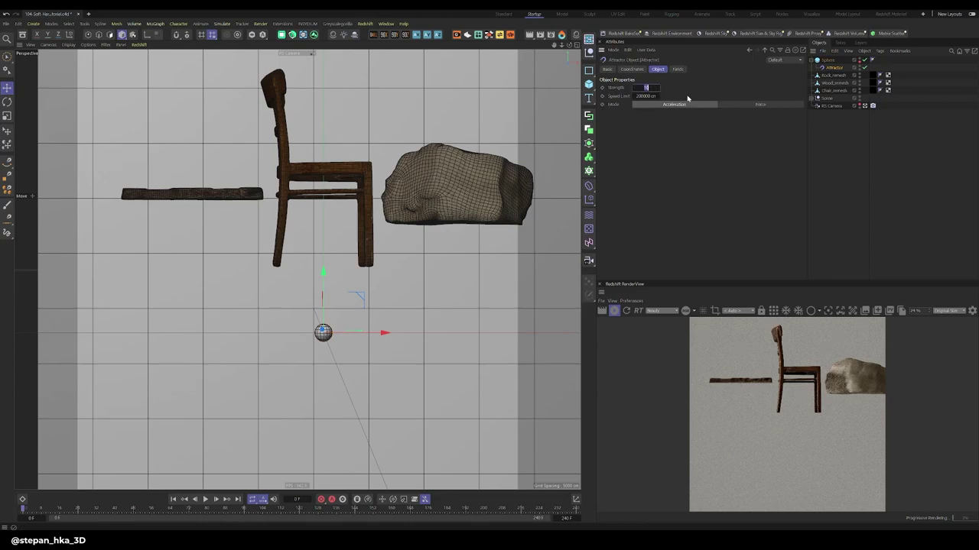
text(5)
key(Tab)
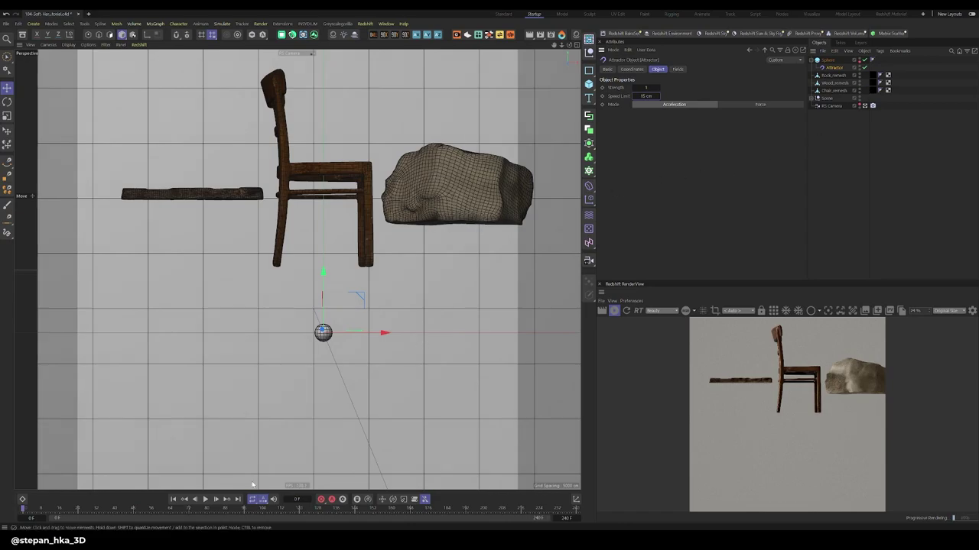
Step: Add a second 15 cm sphere of Icosahedron type and rename it
click(589, 84)
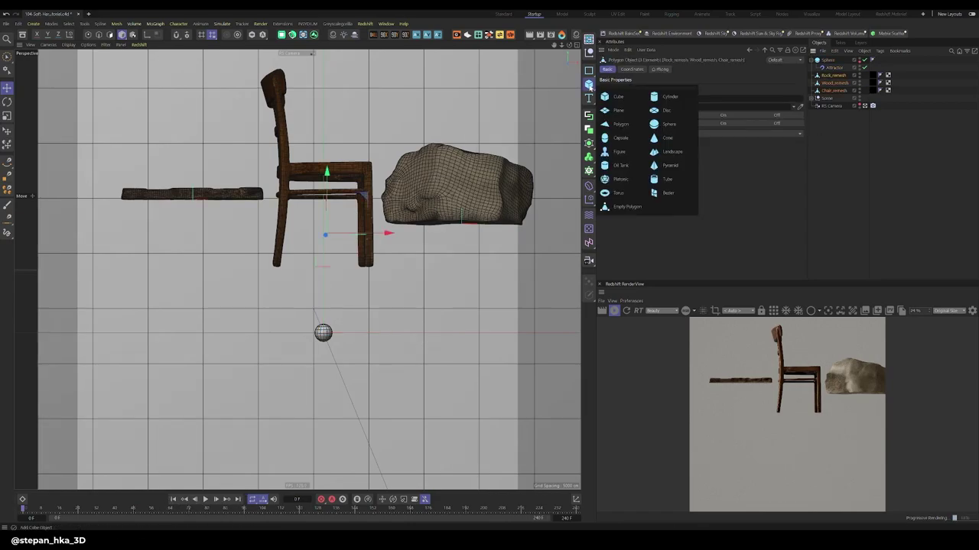
click(667, 124)
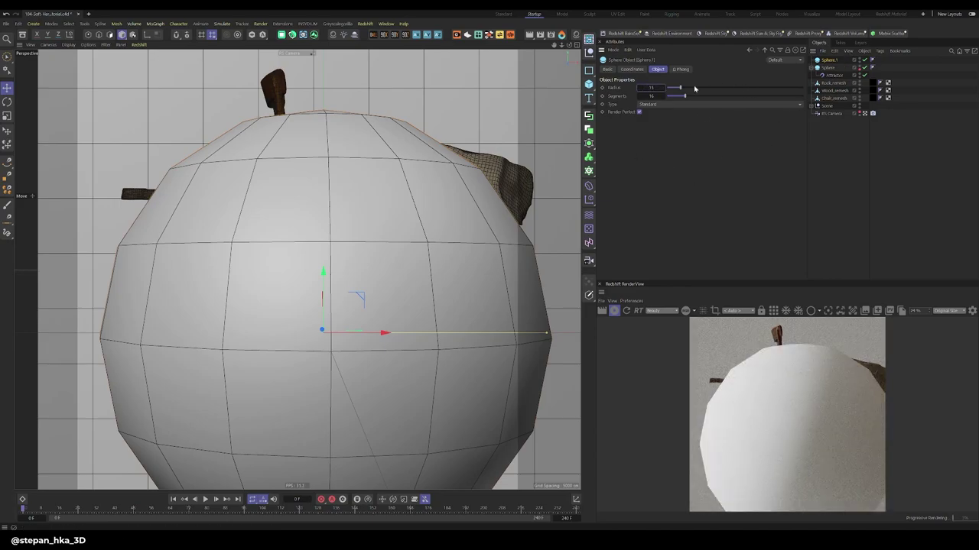
text(15)
key(Tab)
text(20)
click(718, 104)
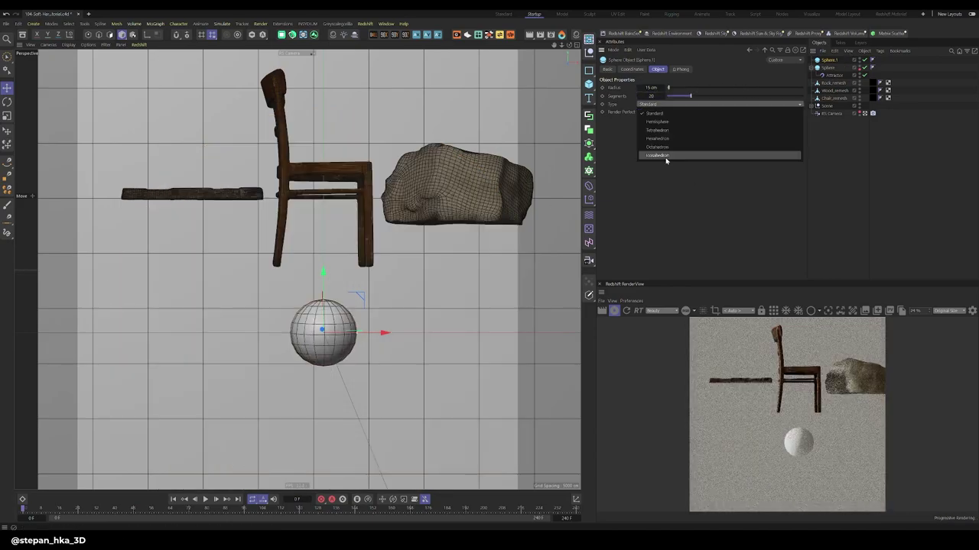
click(665, 145)
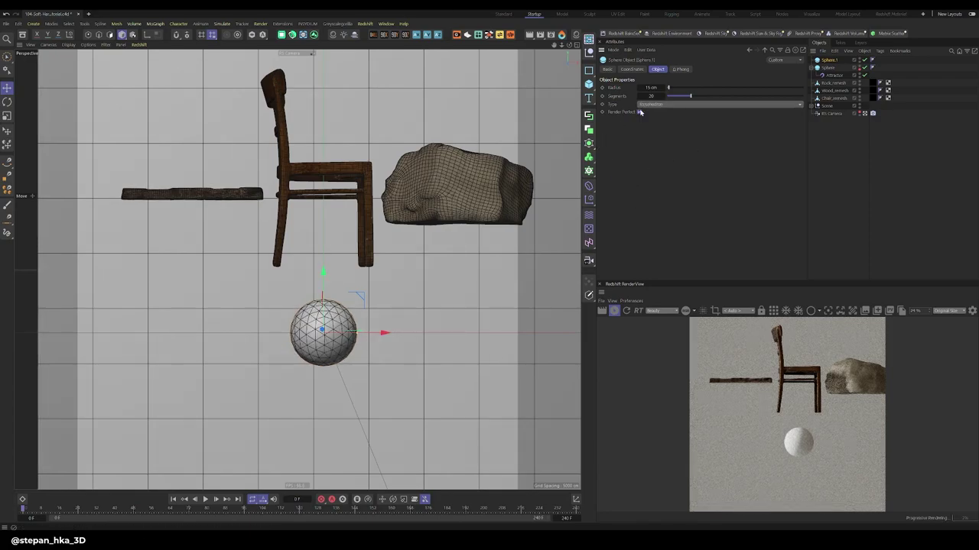
double_click(826, 60)
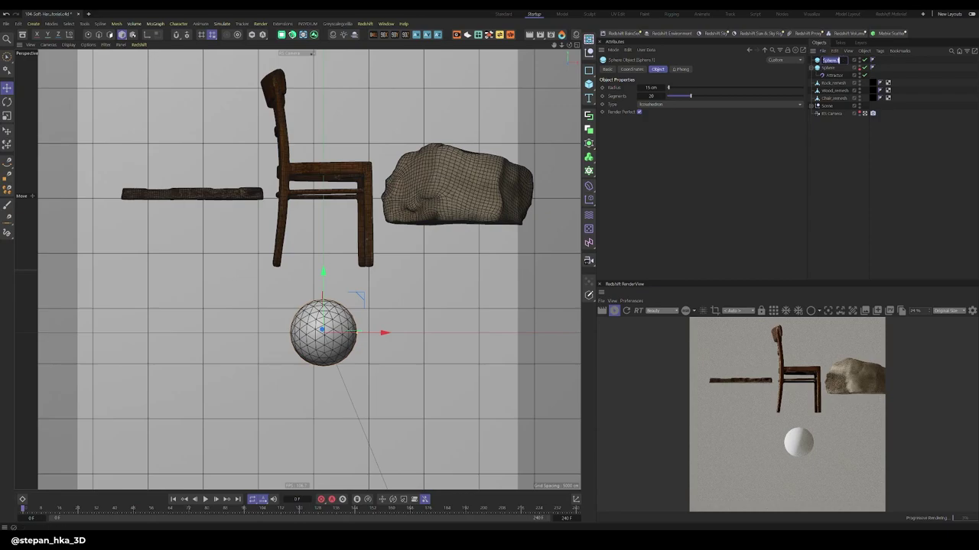
Step: Put the sphere in a Cloner set to Radial mode, five copies at 50 cm radius
alt+click(589, 172)
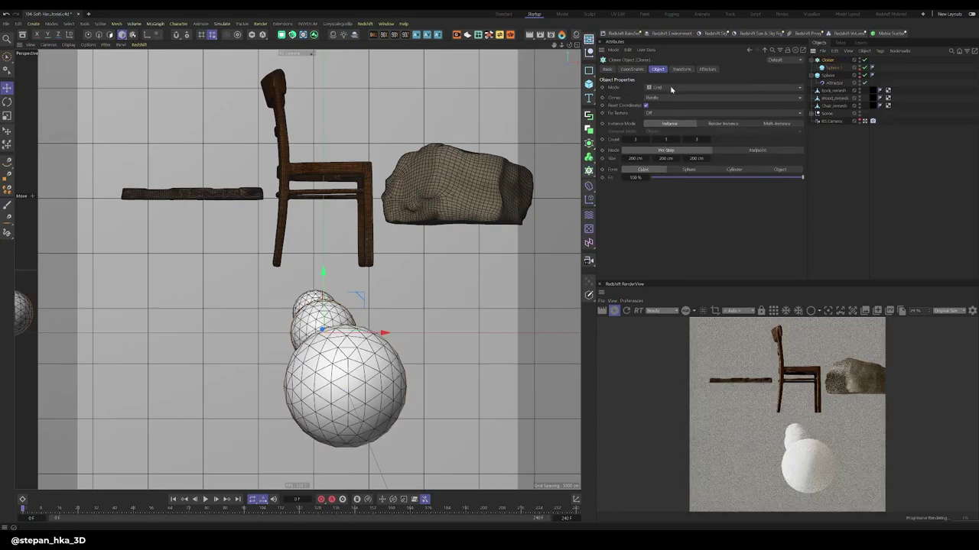
click(672, 88)
click(659, 113)
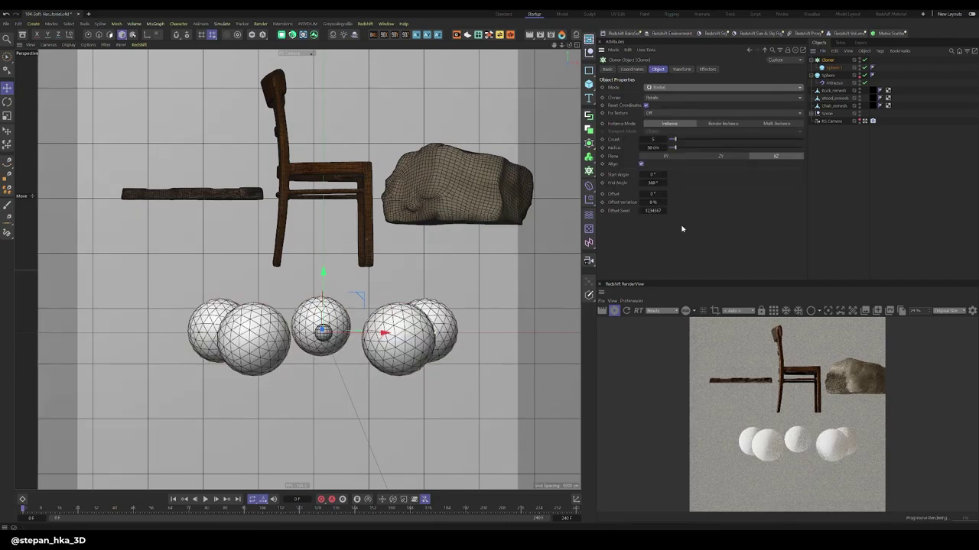
Step: Add a Cloth tag to the sphere cloner, preview it, and bring up the project's Bullet settings
right_click(823, 60)
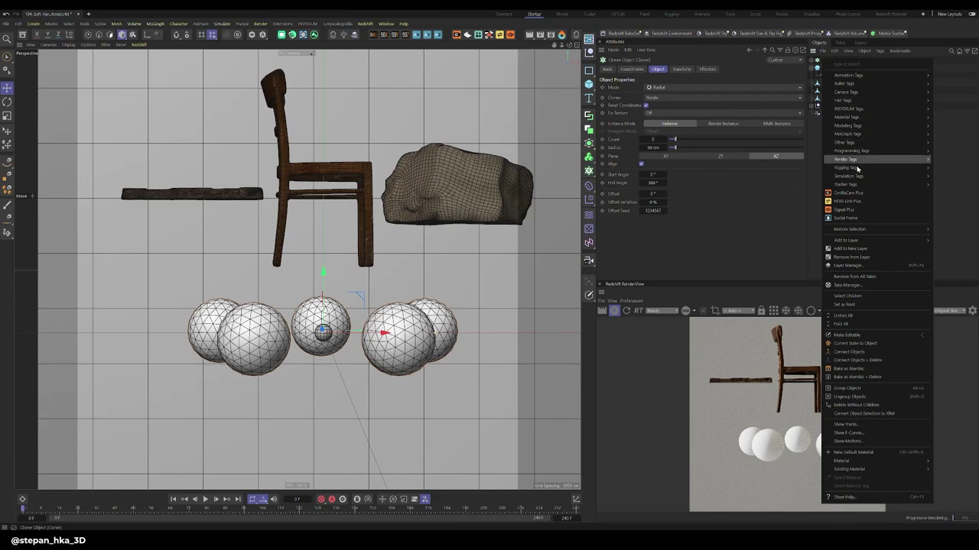
mouse_move(854, 177)
click(940, 181)
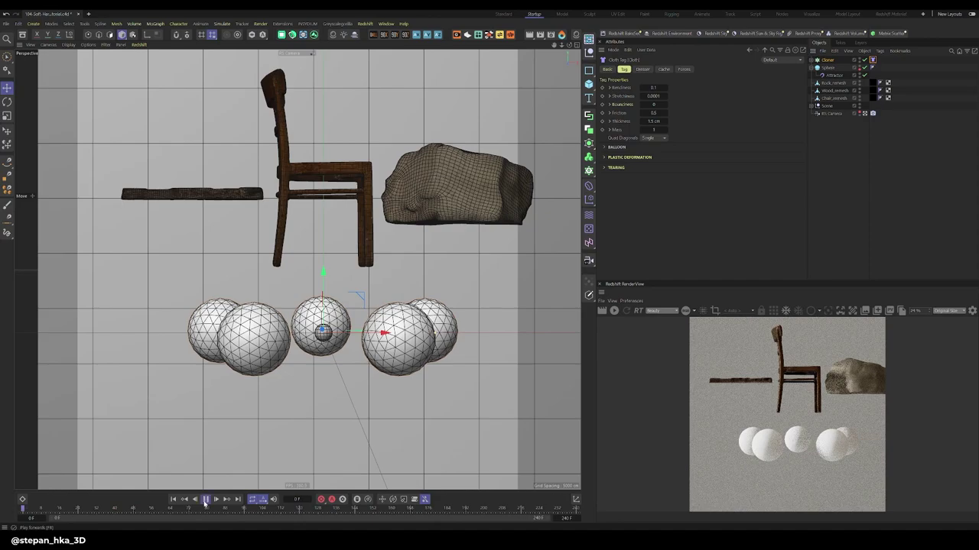
click(204, 500)
key(ctrl+d)
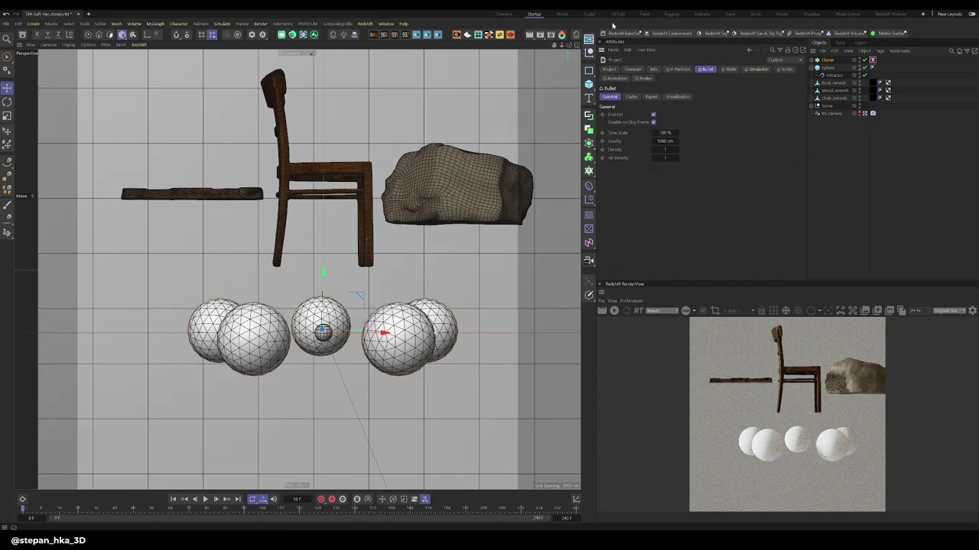
Step: Set simulation gravity to 0 cm and play to watch the spheres cluster around the attractor
click(756, 70)
text(0)
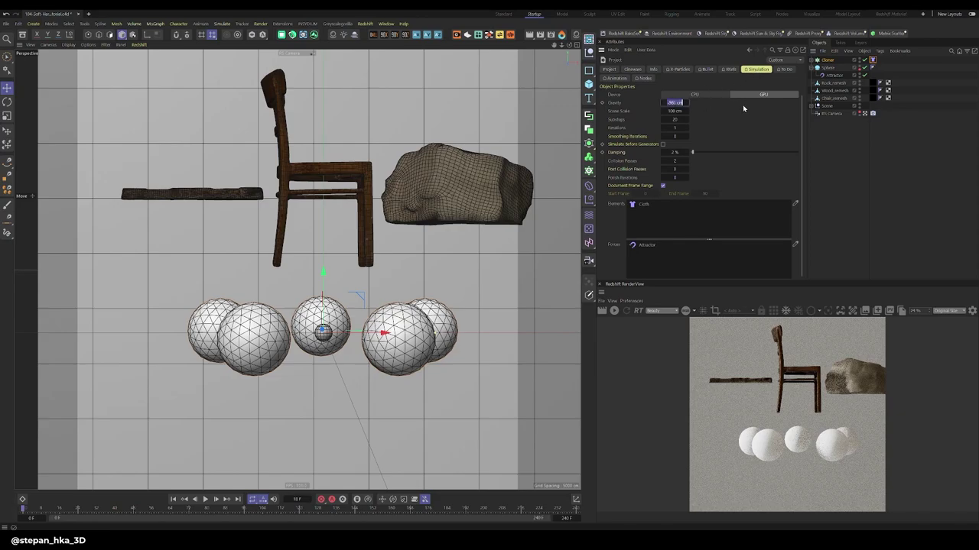
key(Return)
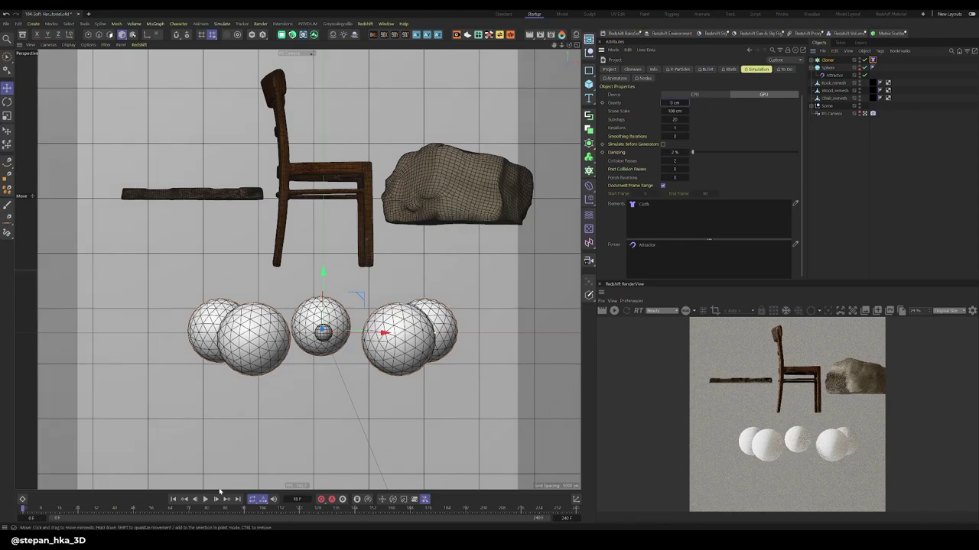
click(205, 499)
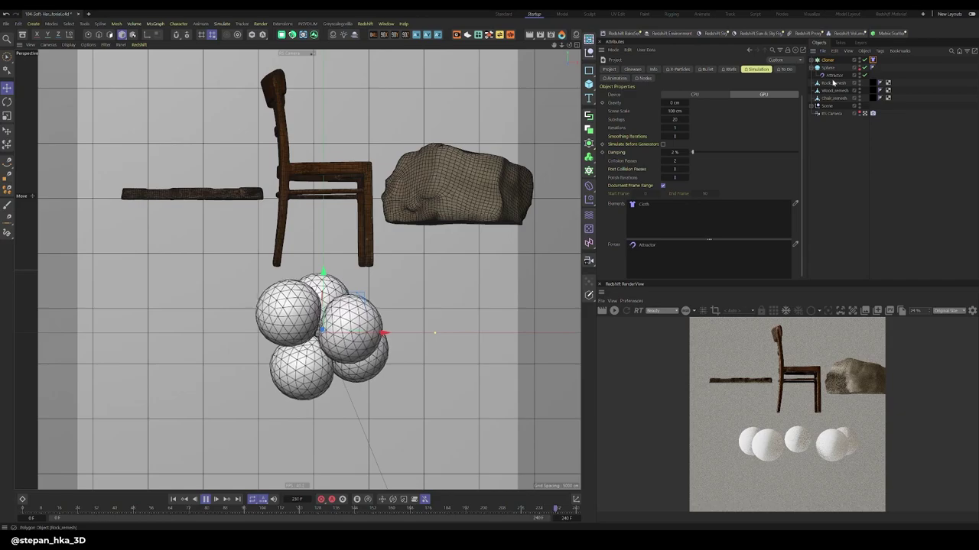
Step: Add a Collider tag to the Sphere and play the simulation to check collisions
right_click(831, 69)
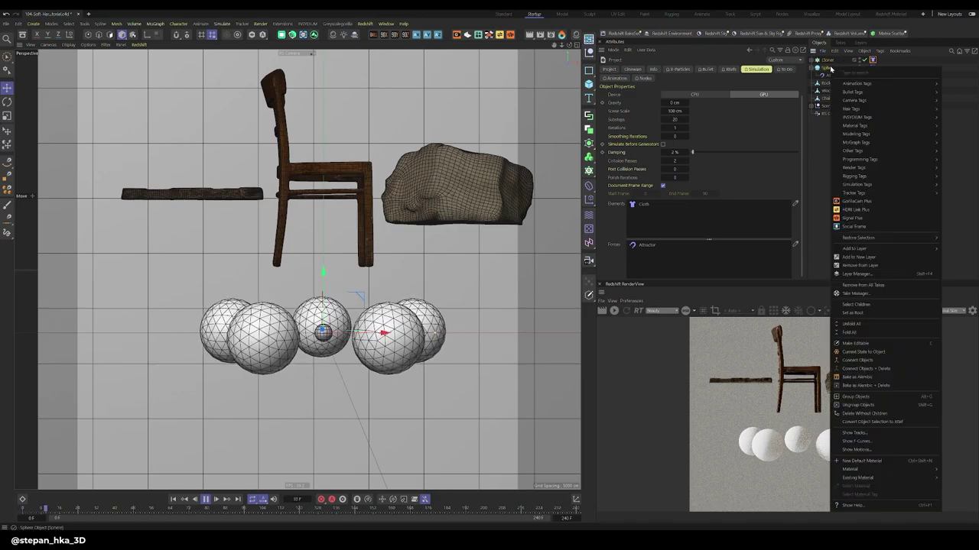
click(202, 500)
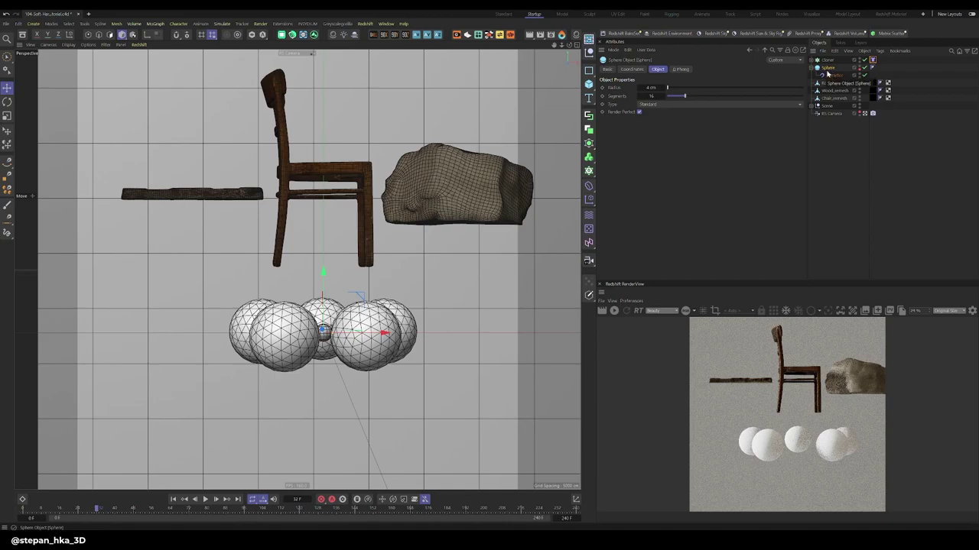
right_click(828, 70)
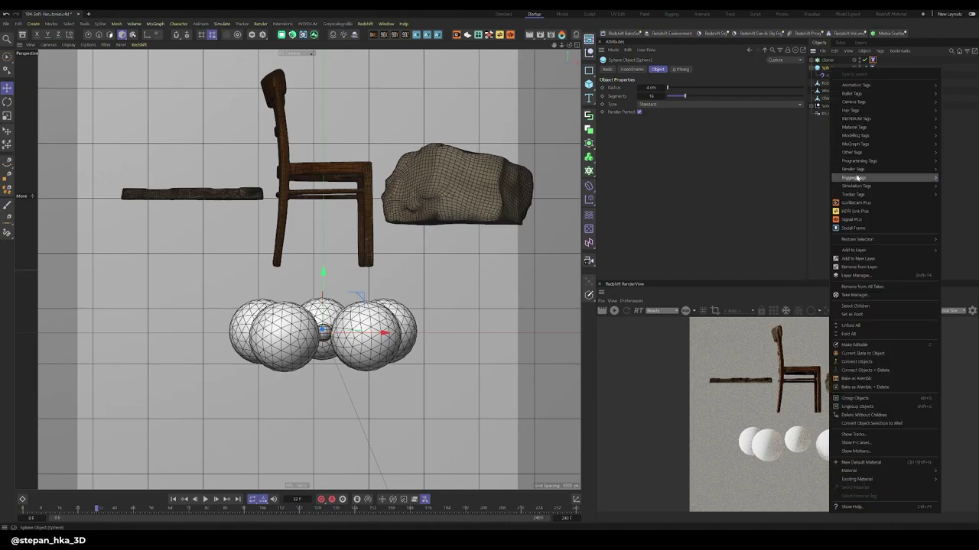
mouse_move(859, 190)
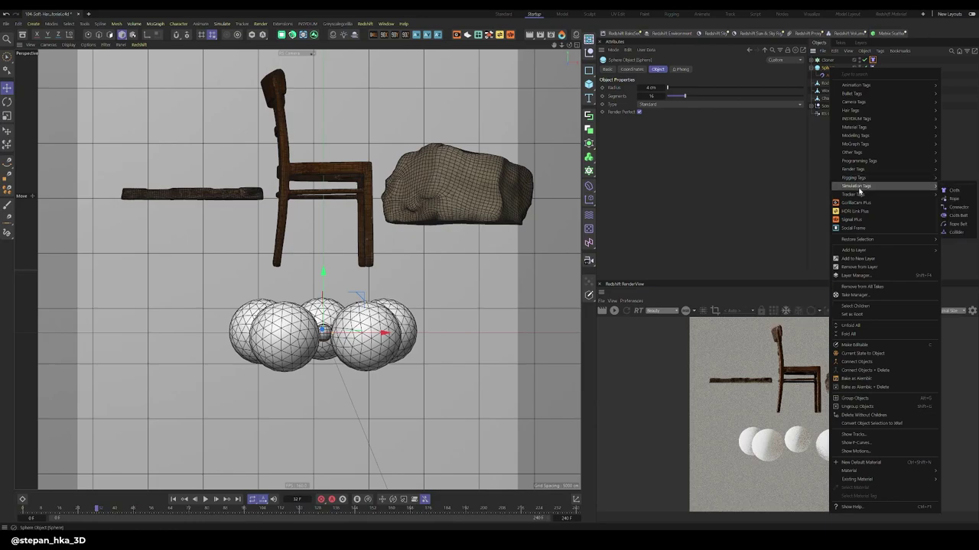
click(955, 232)
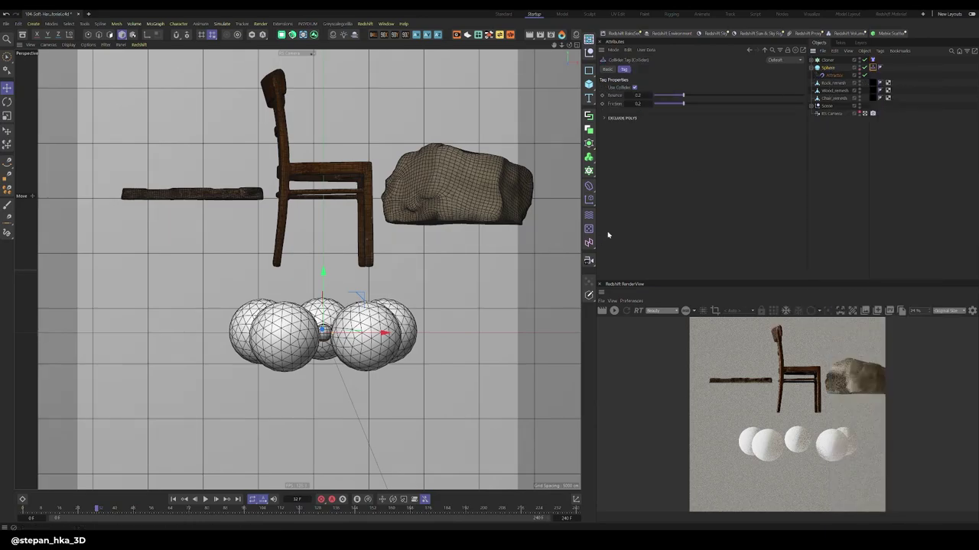
key(F8)
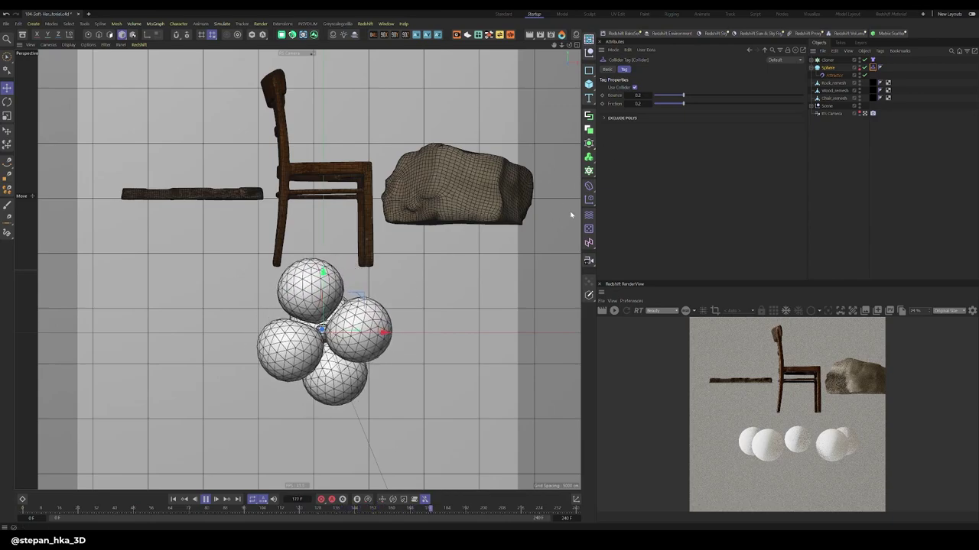
Step: Rename the Sphere 'Attractor Shell' and the cloner 'Spheres', then stop playback
click(821, 68)
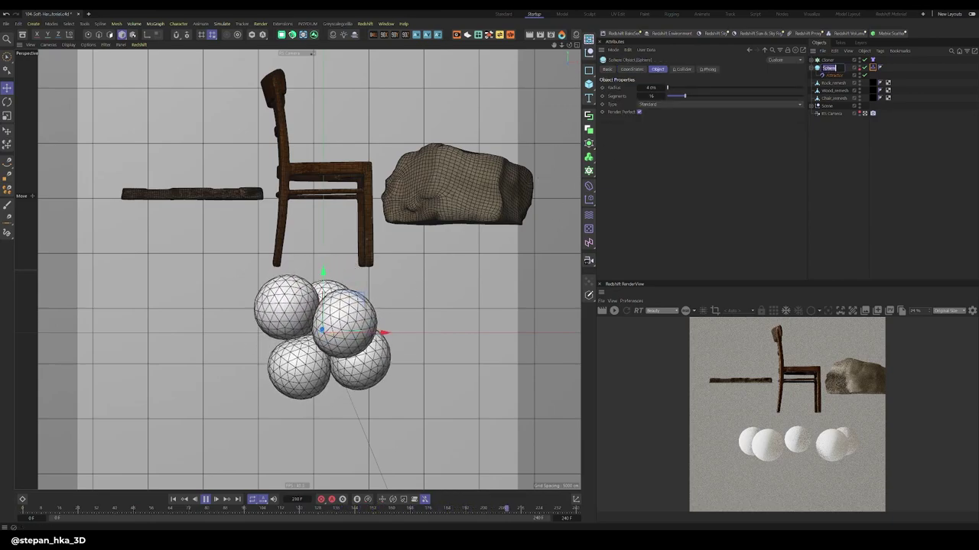
text(Attractor Shell)
key(Return)
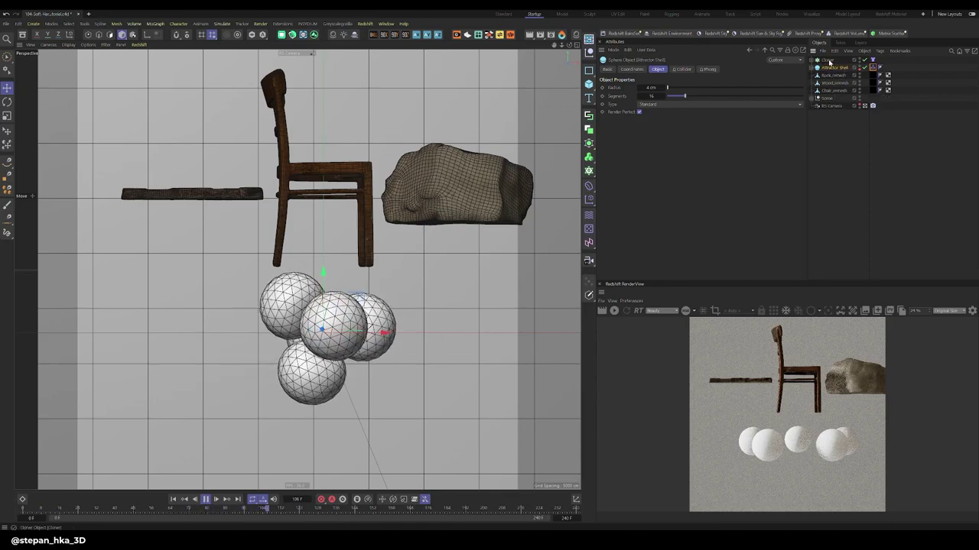
click(826, 60)
text(Spheres)
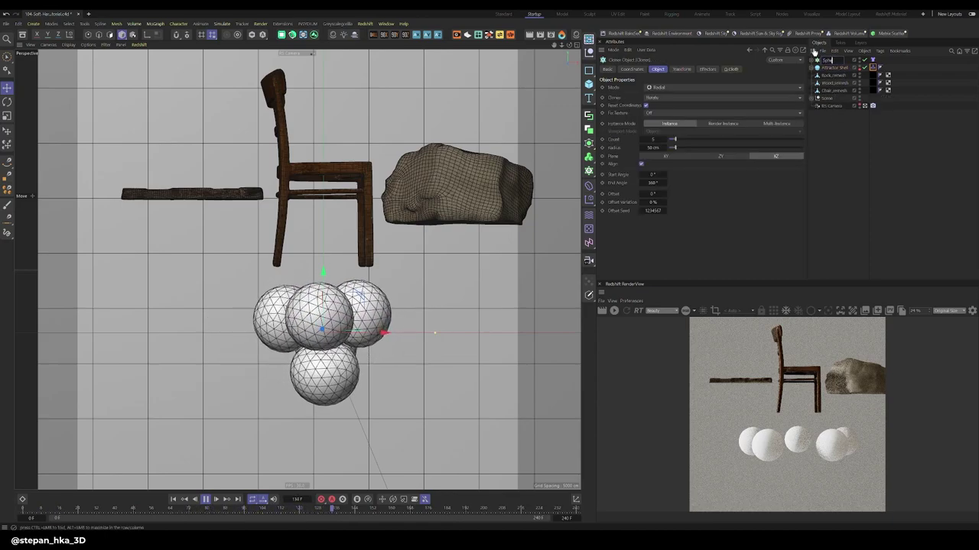
key(Return)
key(F8)
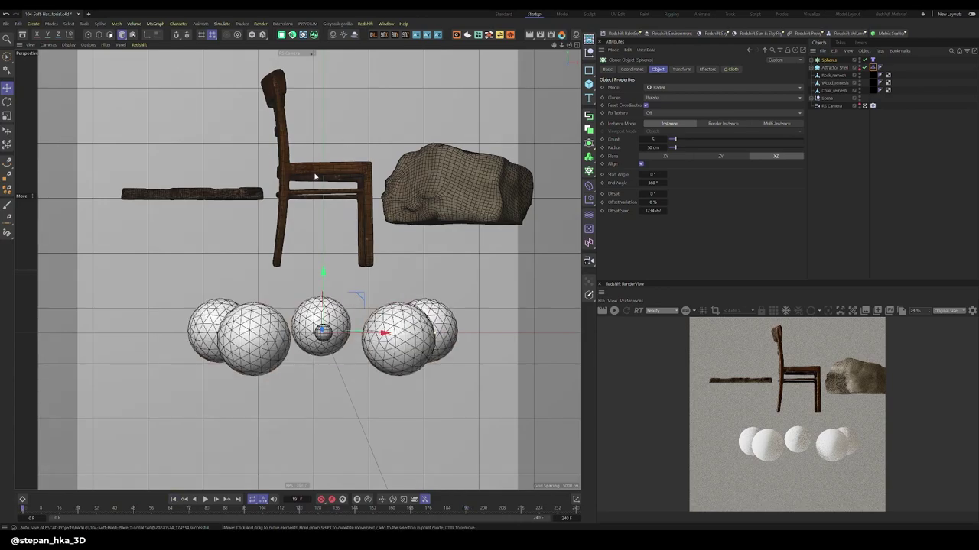
Step: Give Rock_remesh, Wood_remesh and Chair_remesh each a Rigid Body tag
click(831, 75)
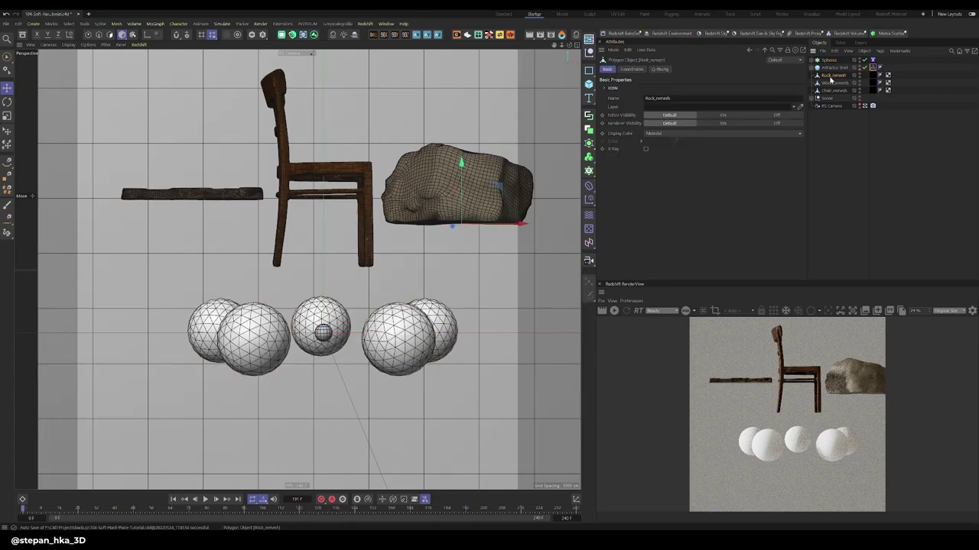
shift+click(834, 91)
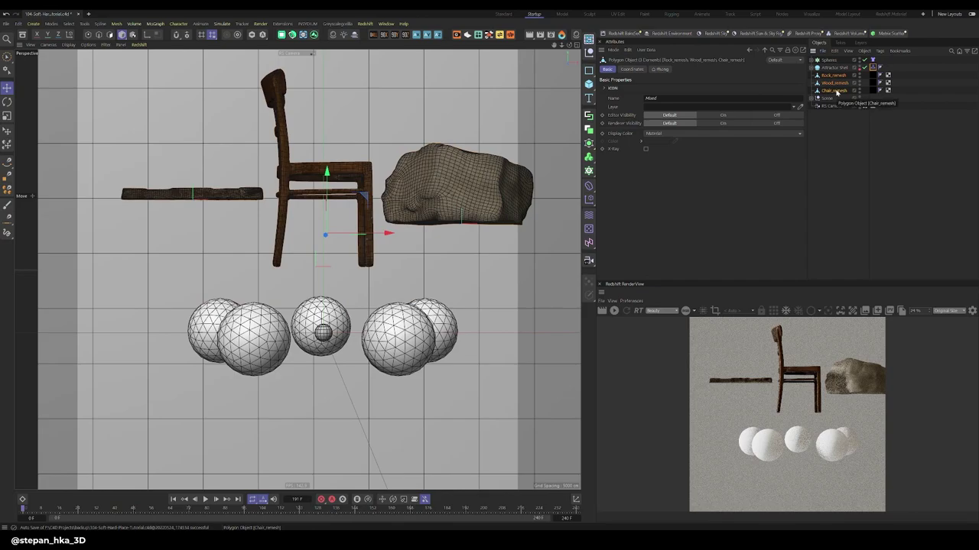
right_click(836, 92)
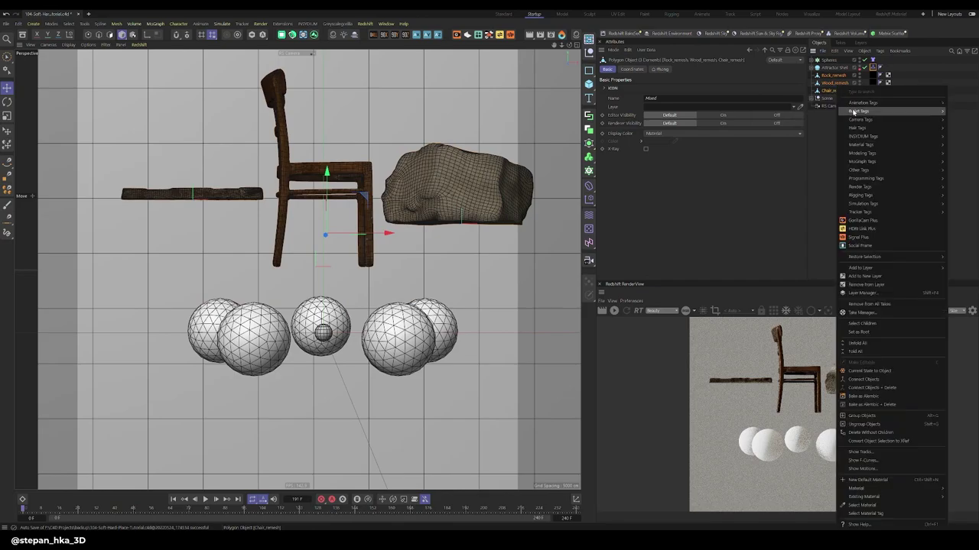
mouse_move(854, 112)
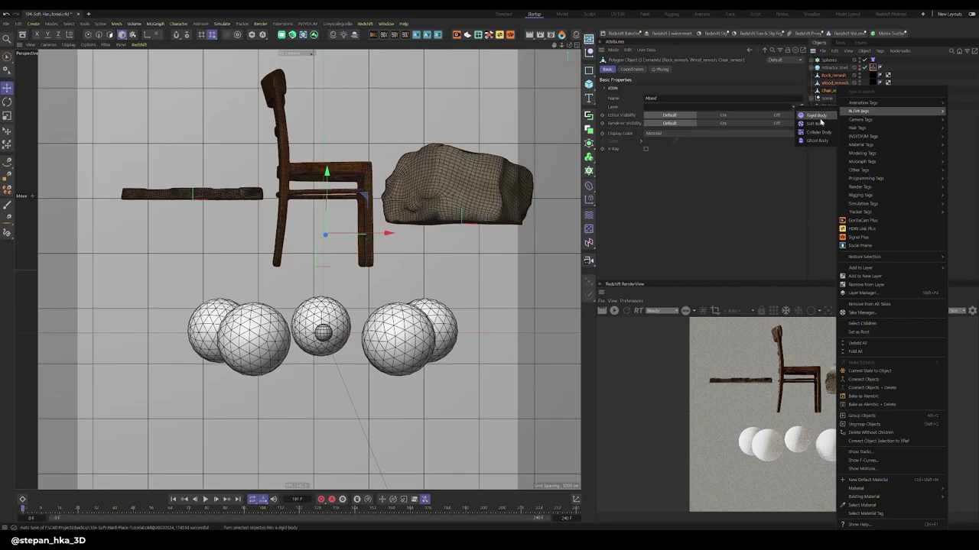
click(817, 115)
Step: After a quick test play, set Bullet gravity to 0 cm in Project settings
click(205, 499)
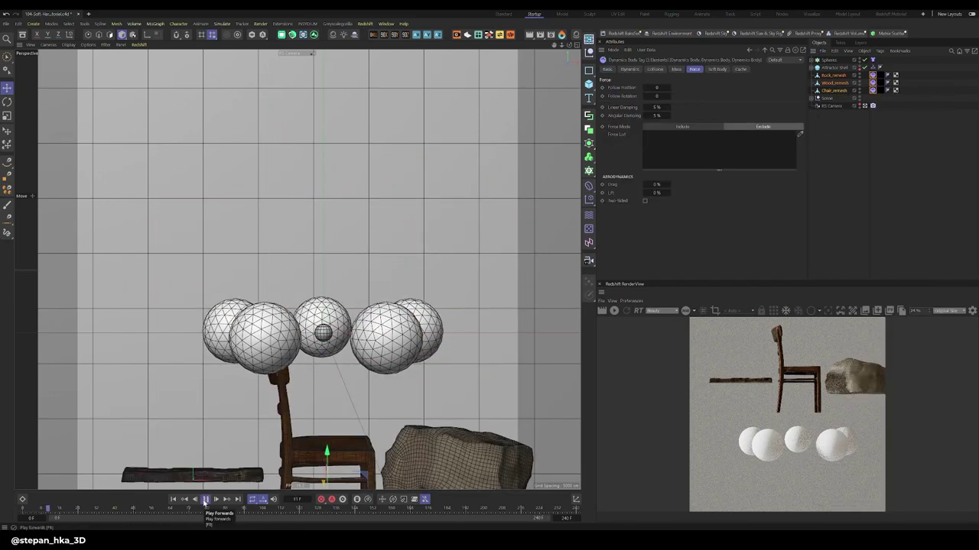
click(205, 499)
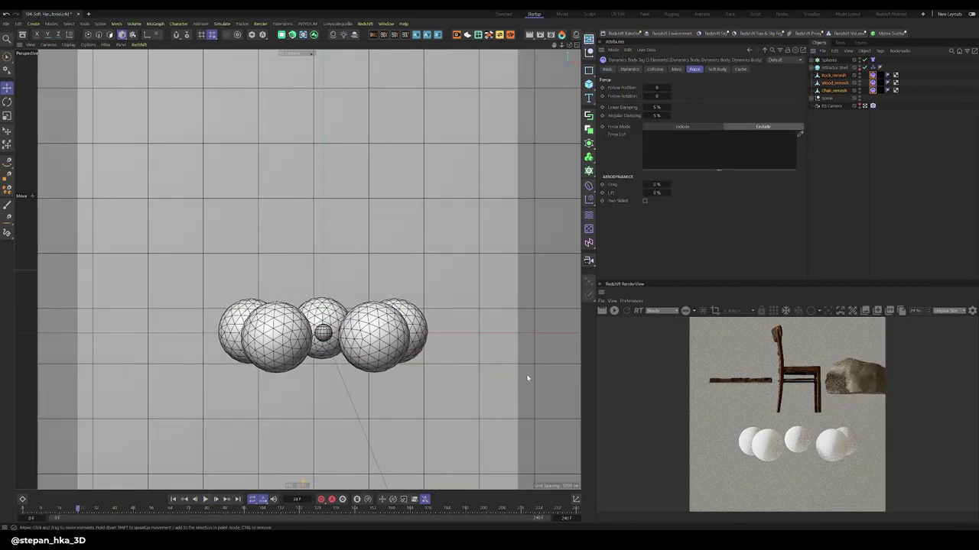
key(ctrl+d)
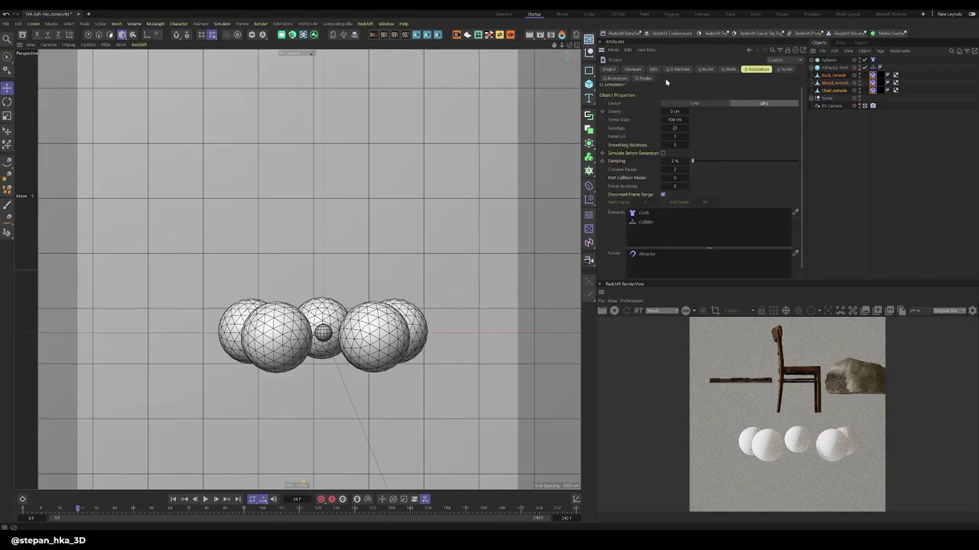
click(704, 70)
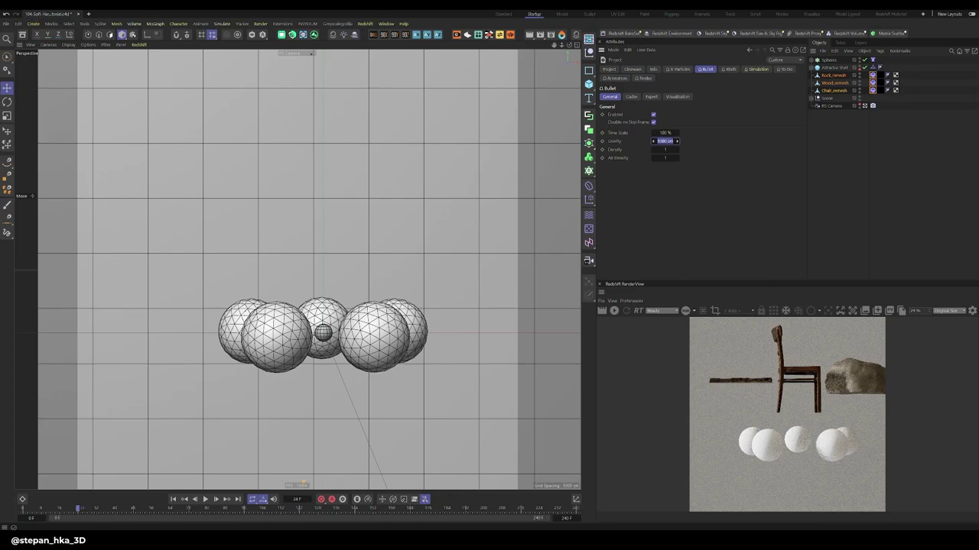
text(0)
click(172, 499)
Step: Play the simulation to watch the props float into the spheres, then rewind to start
click(205, 499)
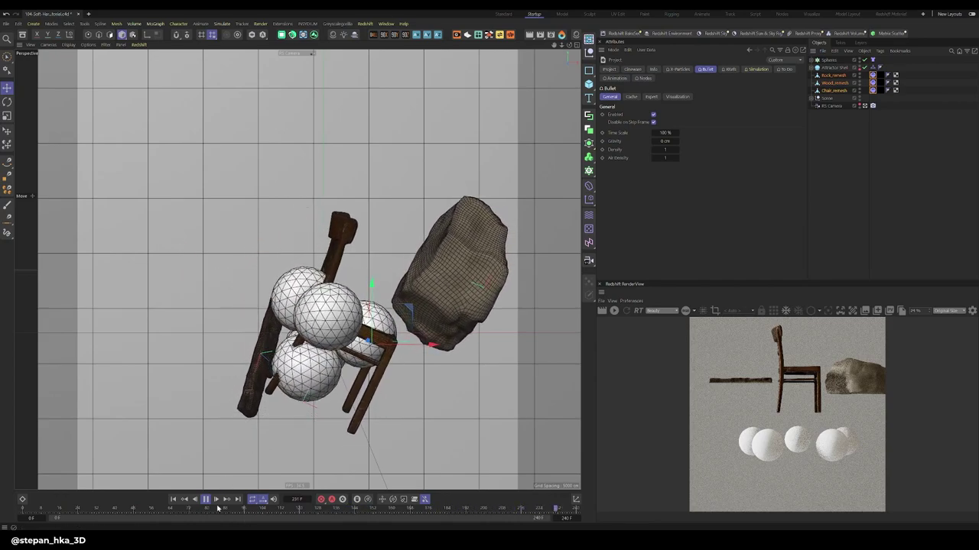
click(175, 500)
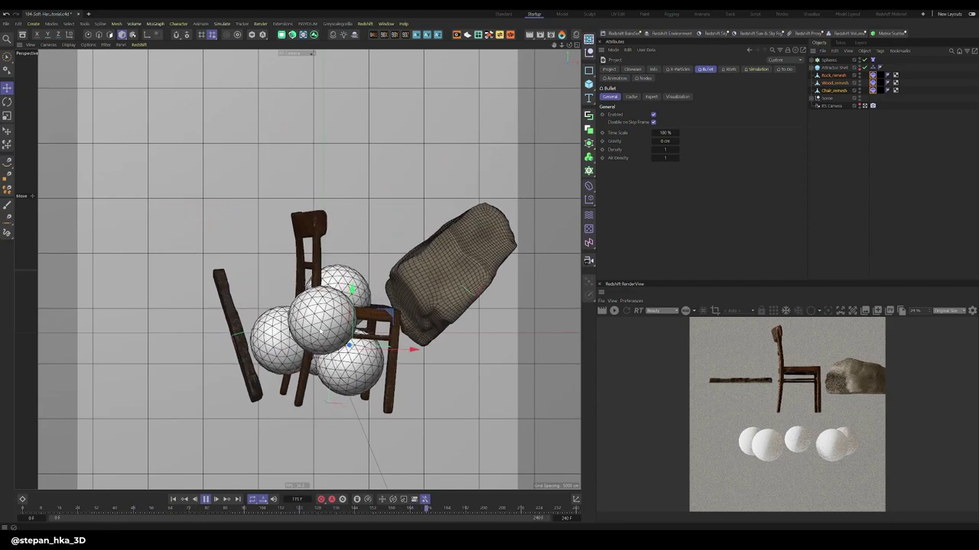
click(206, 501)
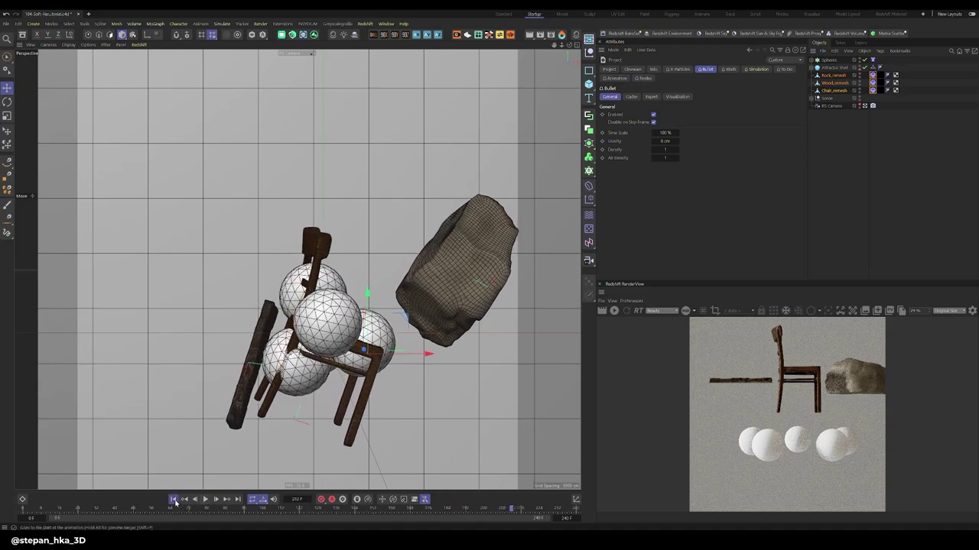
click(173, 499)
Step: Make the Attractor Shell a Collider Body
right_click(830, 70)
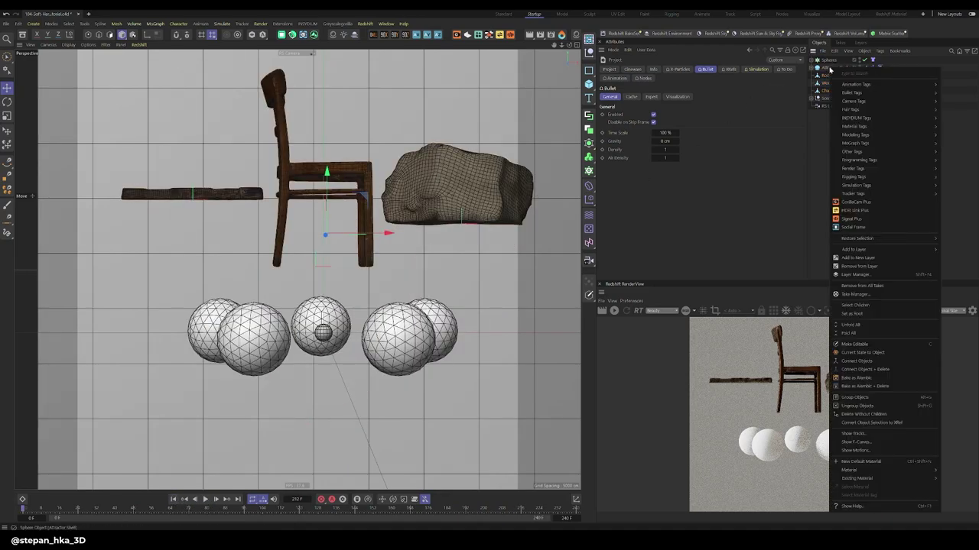
mouse_move(850, 93)
click(807, 114)
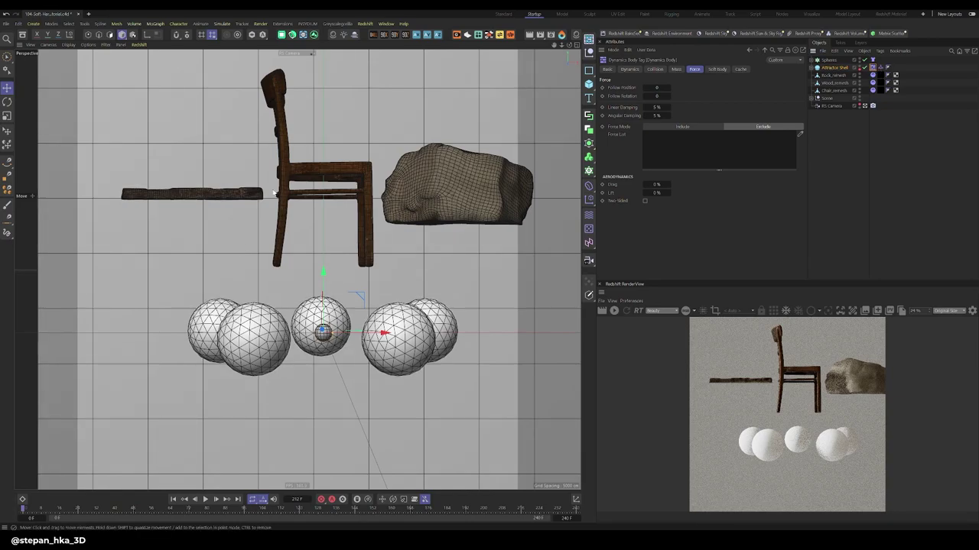
Step: Test the collider with playback, rewind to the first frame, and select Rock_remesh
click(205, 500)
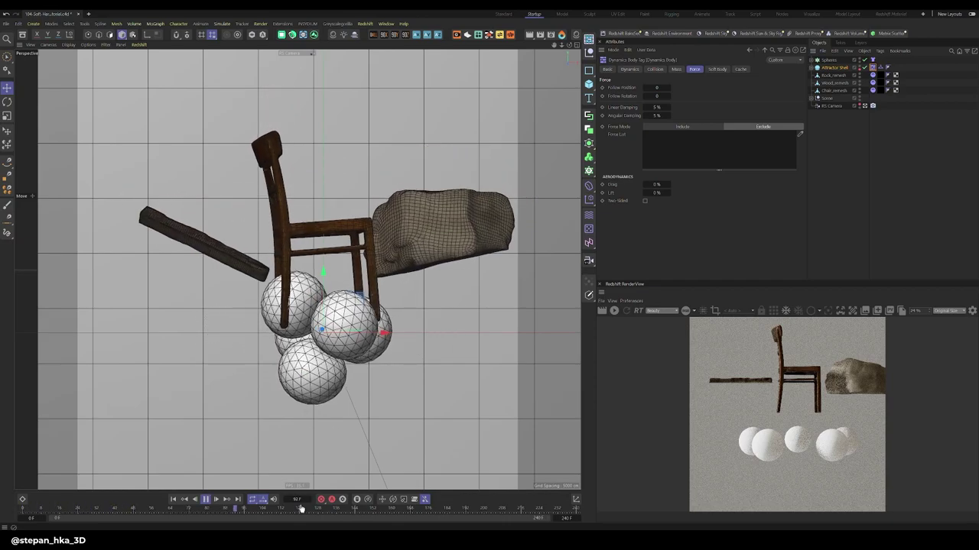
click(205, 500)
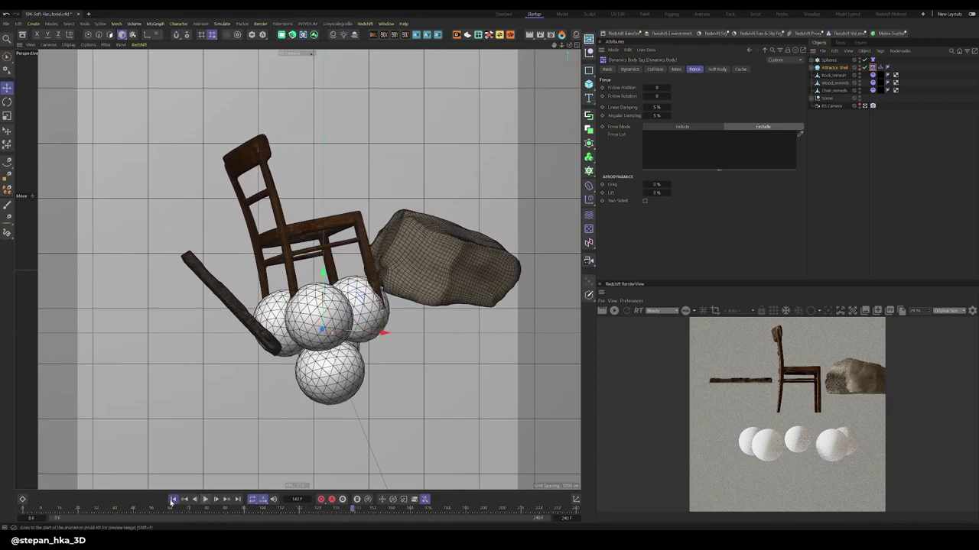
click(173, 500)
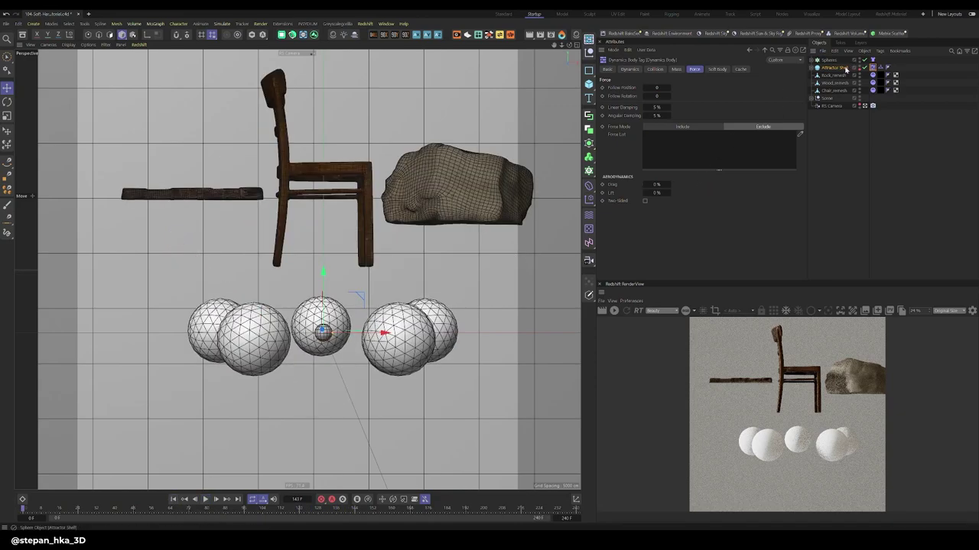
click(832, 75)
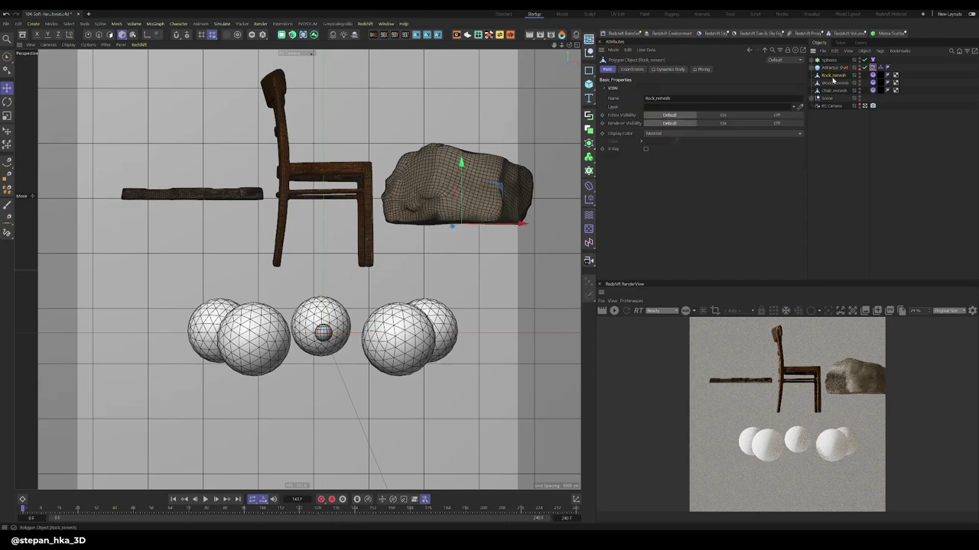
Step: Add Collider tags to the rock, plank and chair meshes, test playback, and rewind
click(879, 52)
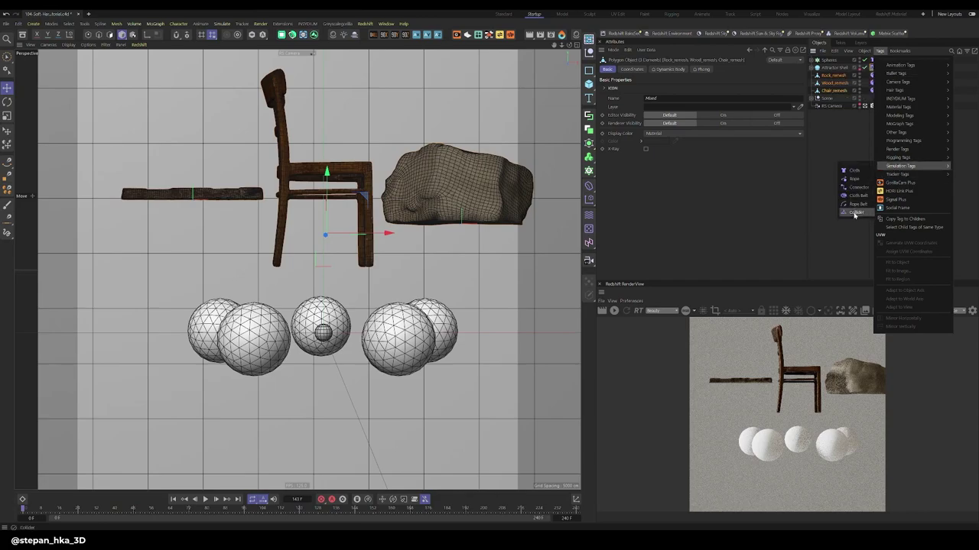
click(855, 213)
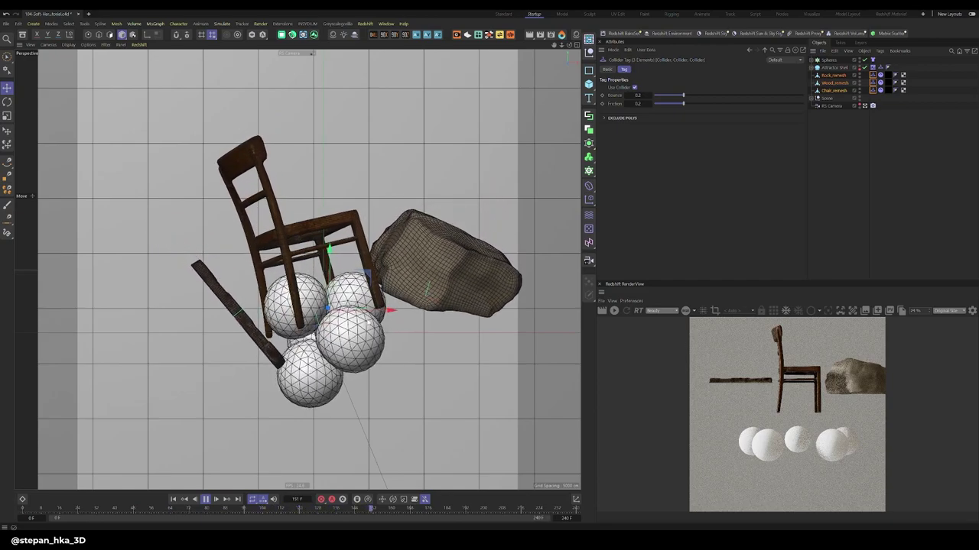
click(206, 500)
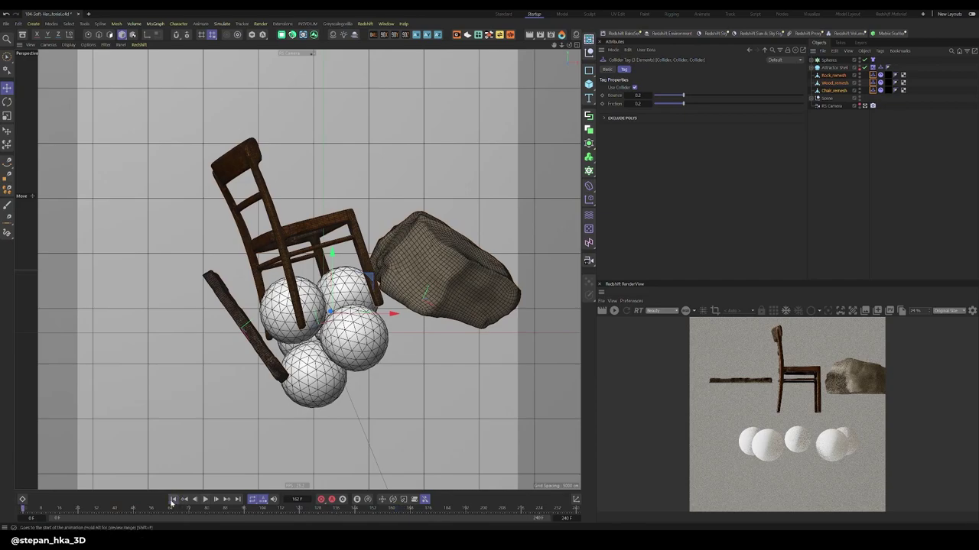
click(173, 499)
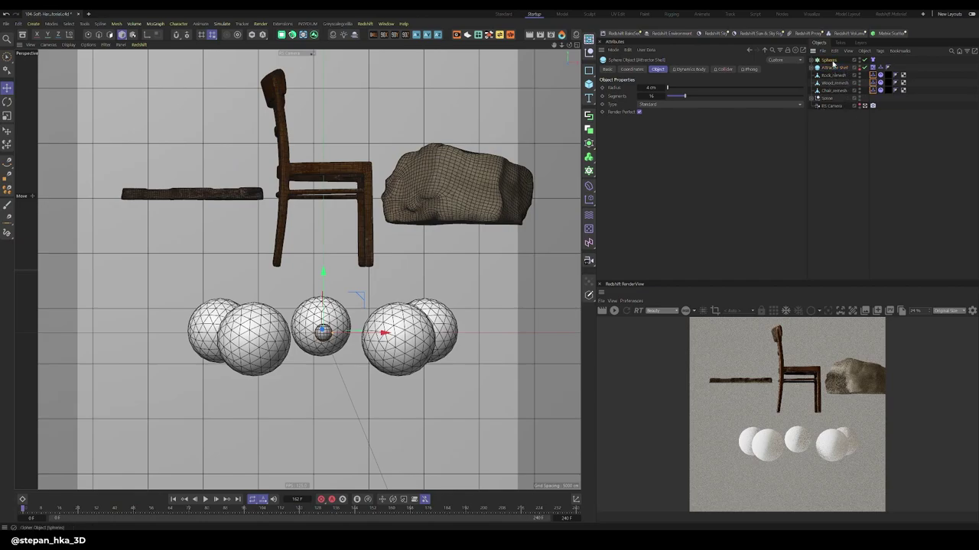
Step: Spread the Spheres cloner to a 71 cm radius, lower the rock, tilt the plank, and replay
click(831, 61)
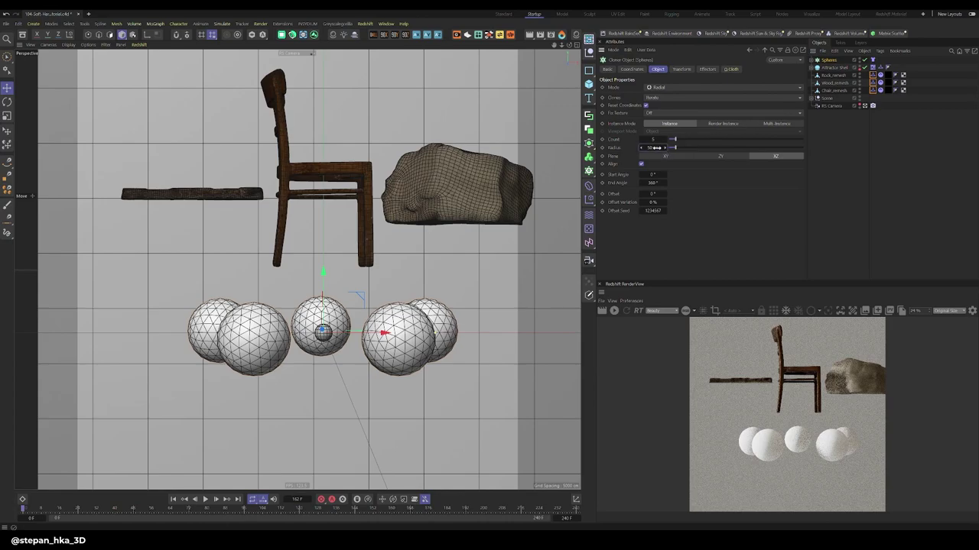
drag(656, 147, 832, 76)
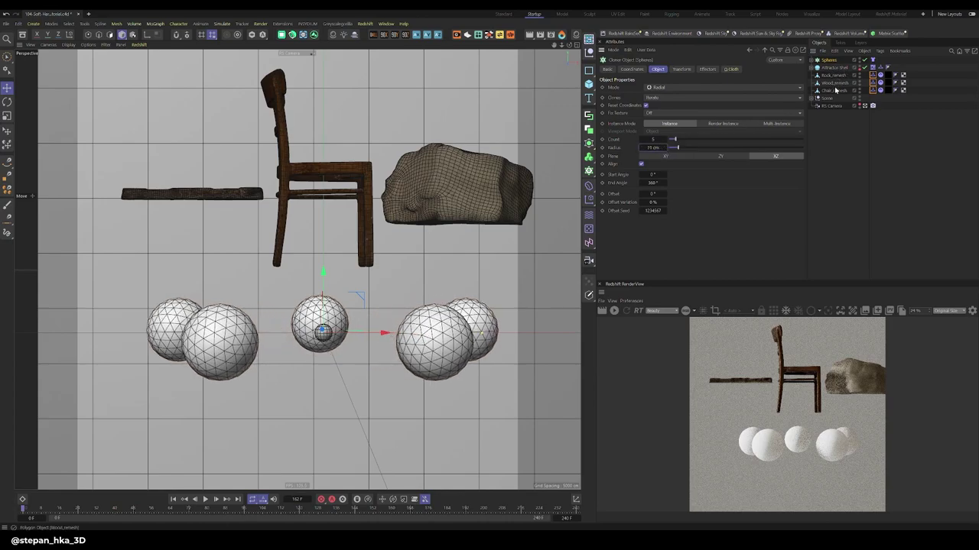
click(833, 75)
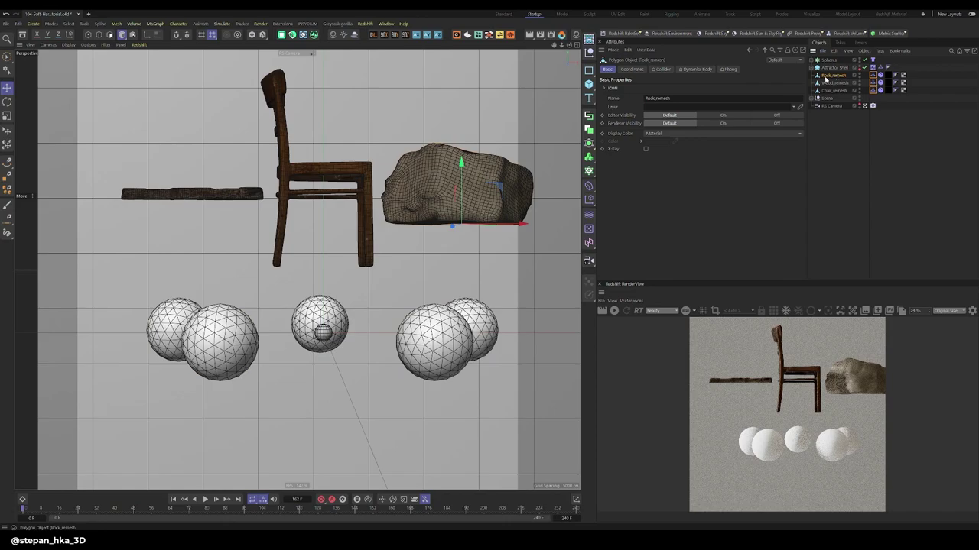
drag(458, 193, 447, 243)
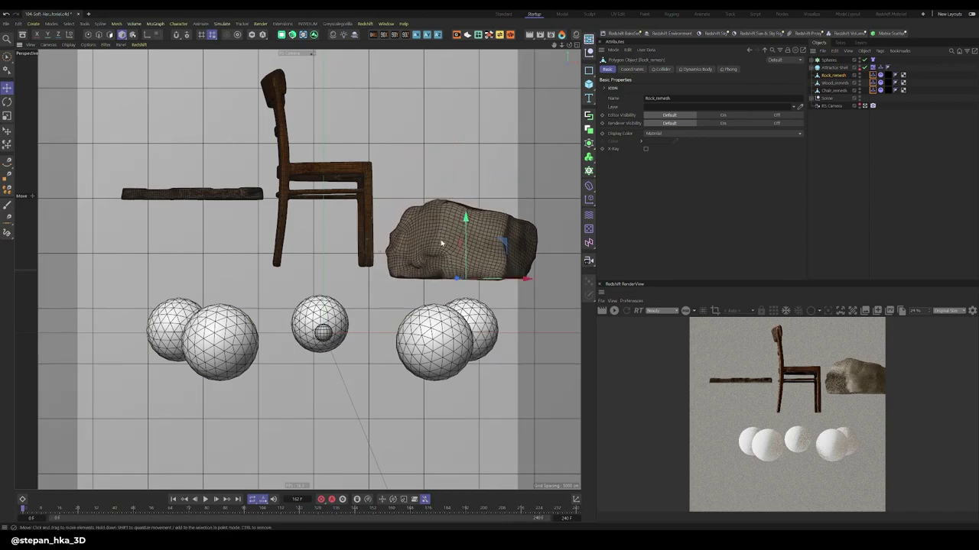
key(r)
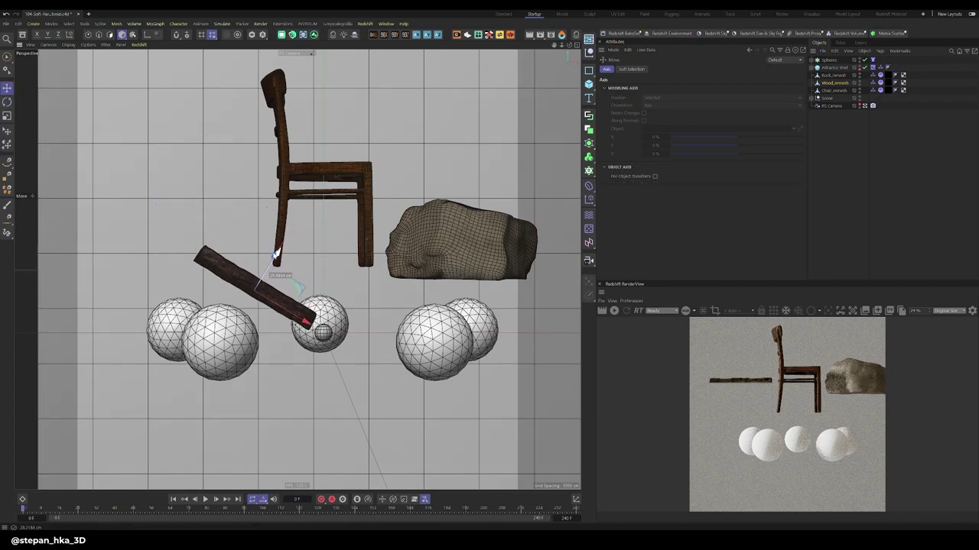
alt+drag(276, 255, 276, 364)
key(F8)
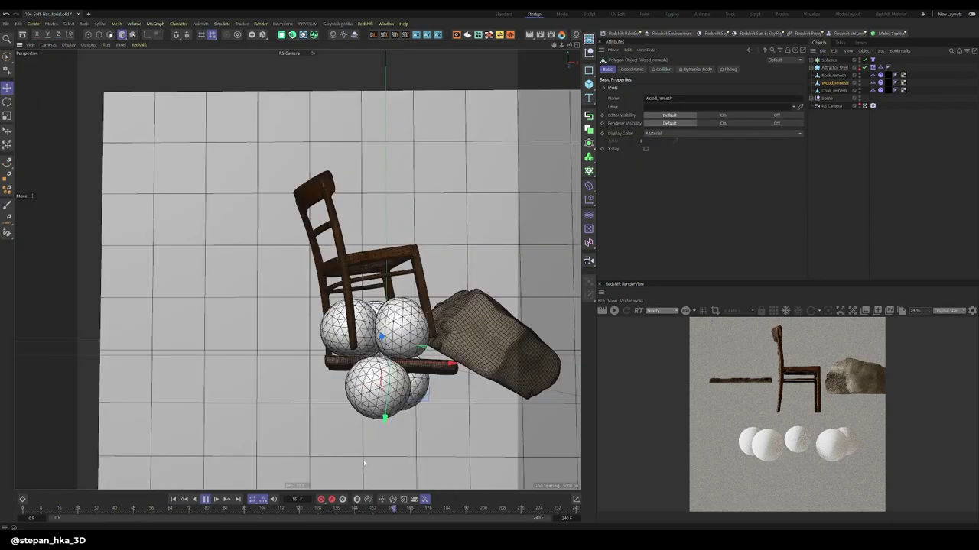
Step: Stop and rewind playback, then add a Vibrate tag with 118° rotation to the plank
click(205, 499)
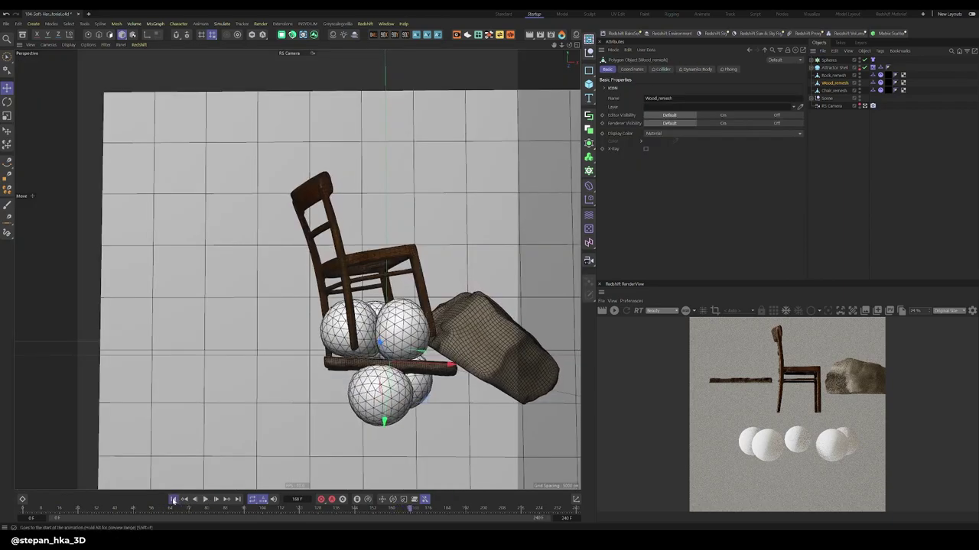
click(174, 500)
click(841, 164)
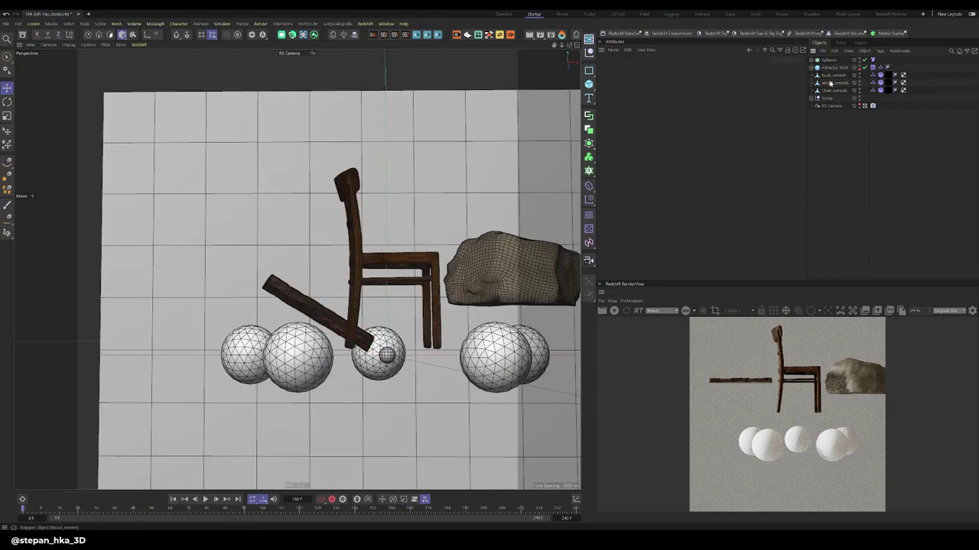
right_click(831, 87)
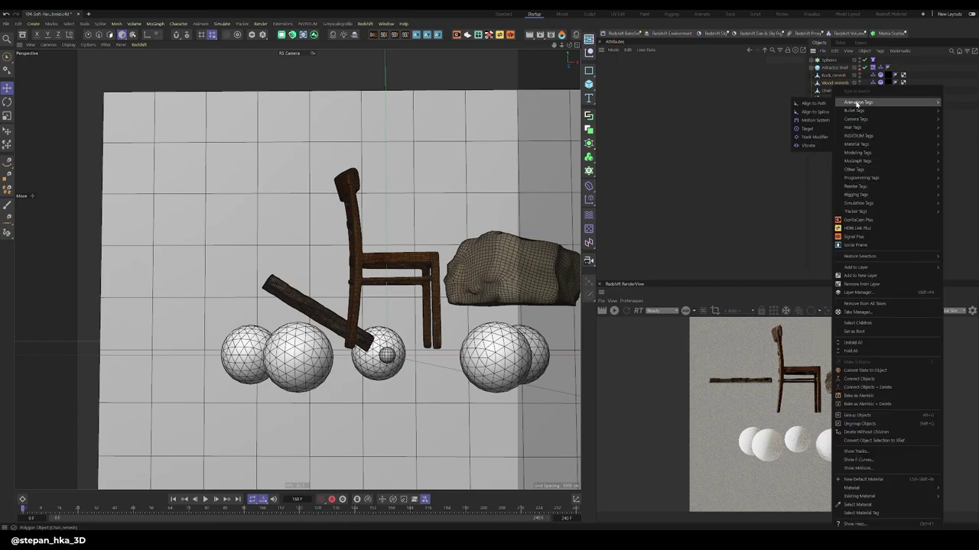
click(811, 146)
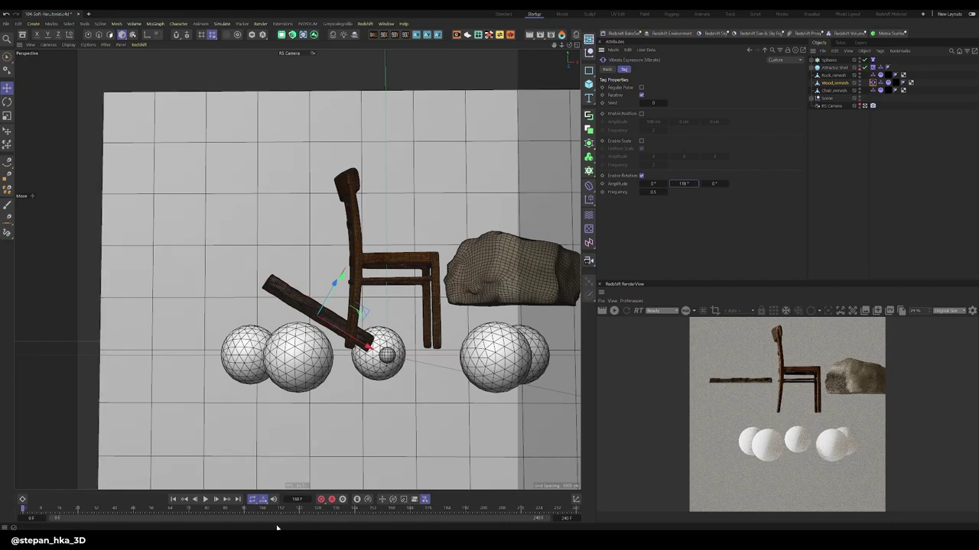
Step: Replay the simulation to test the Vibrate rotations on plank and chair, then stop
click(205, 500)
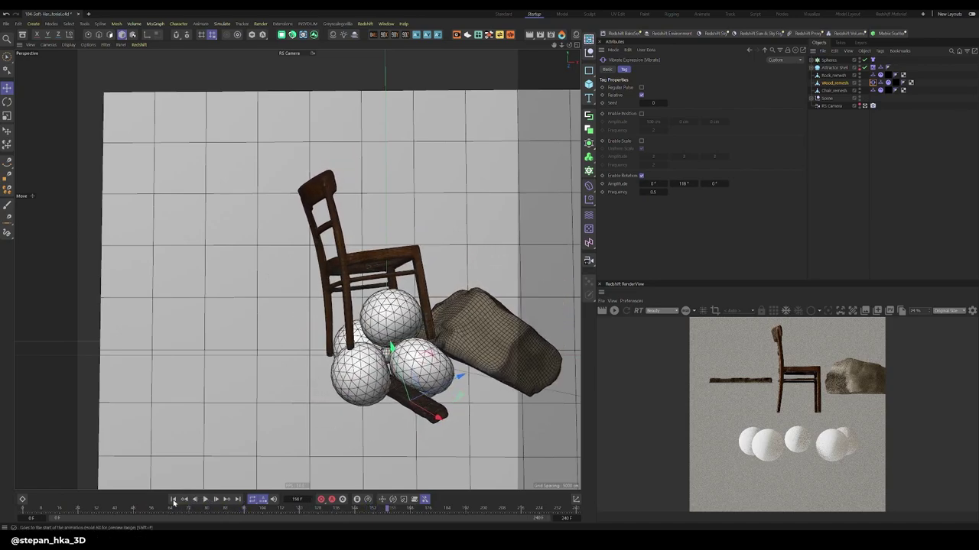
key(space)
click(873, 82)
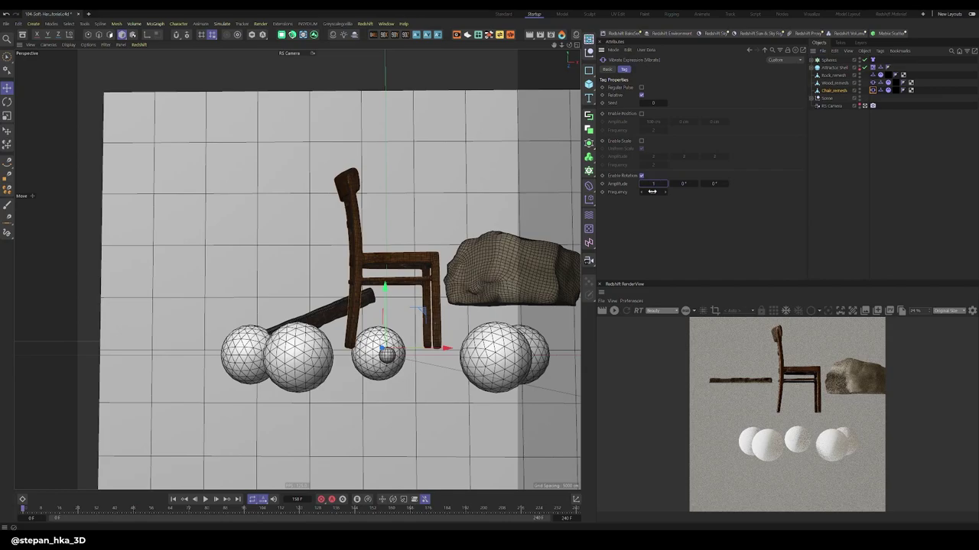
key(F8)
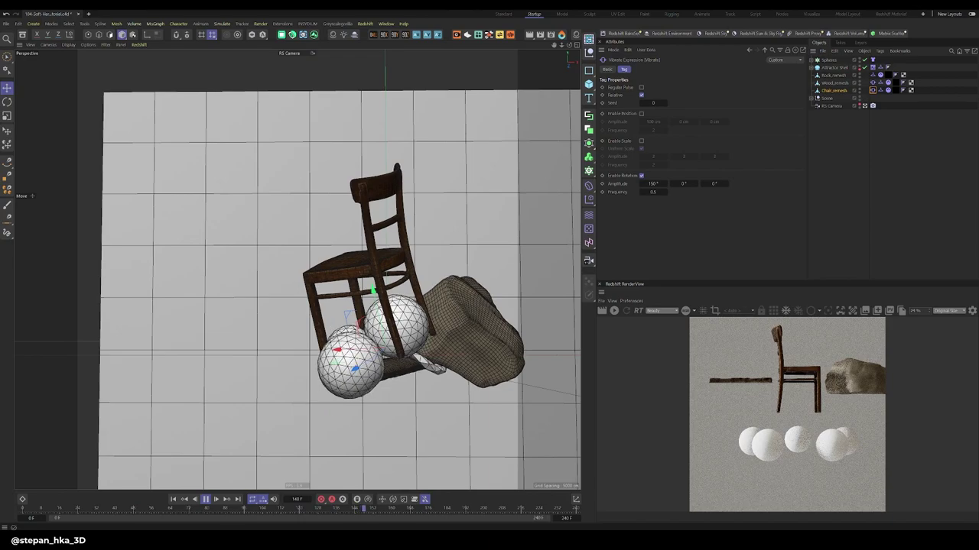
click(206, 501)
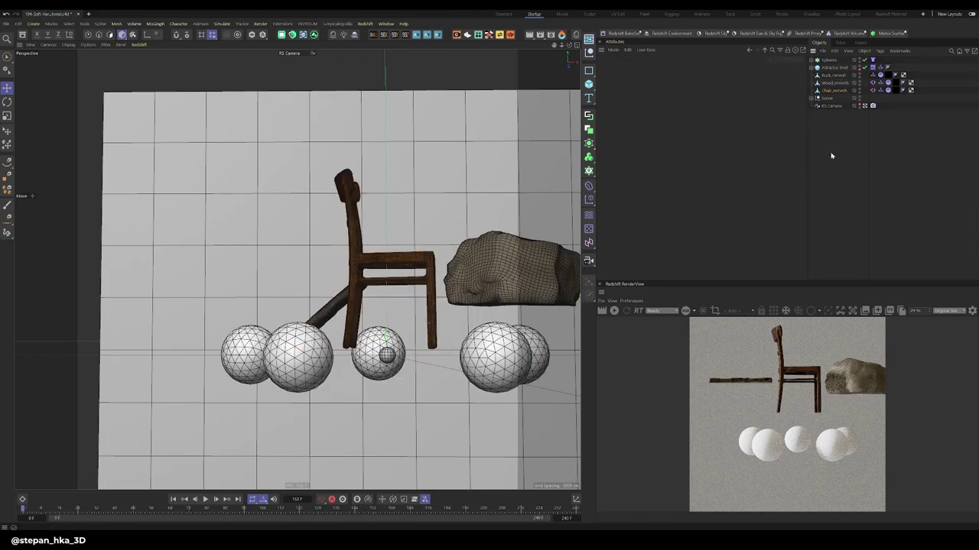
Step: Add a Turbulence force from the Simulate menu and replay the simulation from a new angle
click(221, 24)
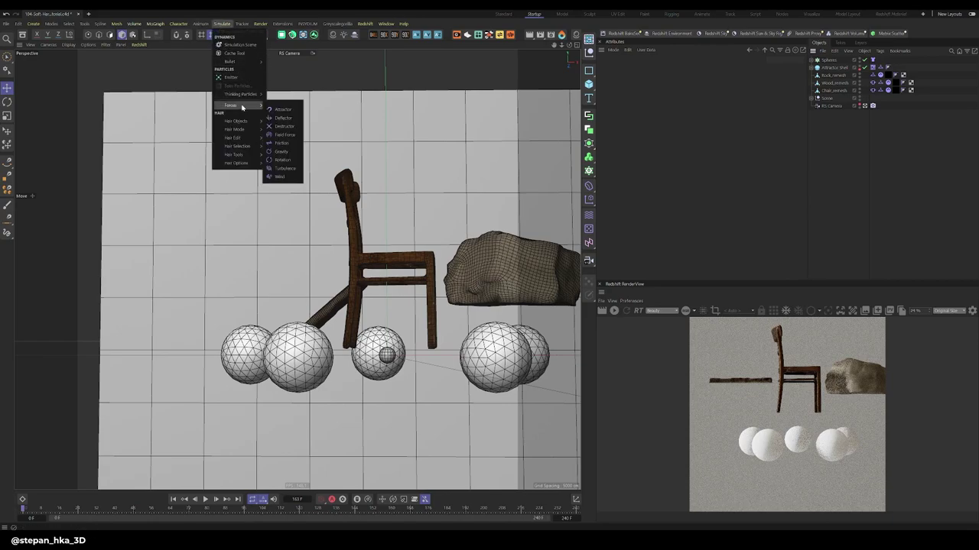
click(285, 168)
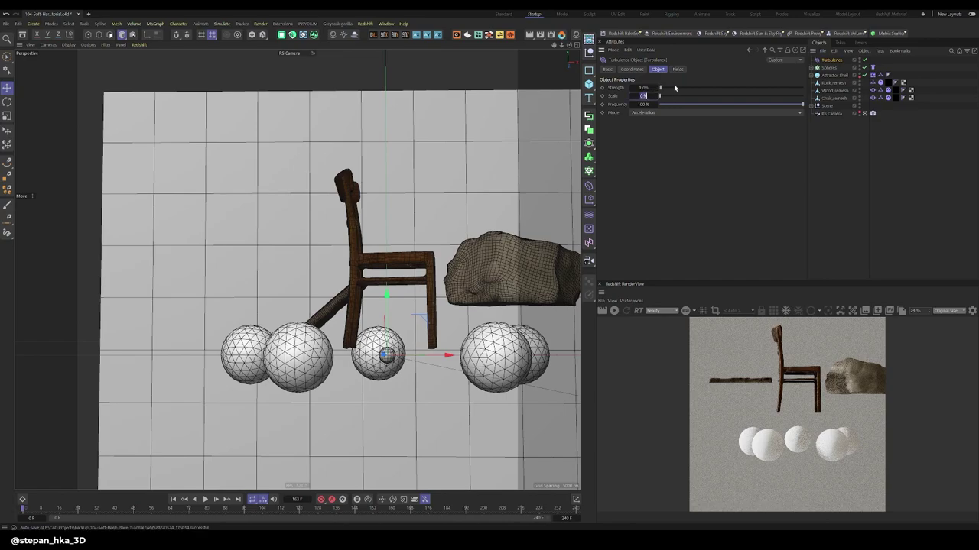
key(F8)
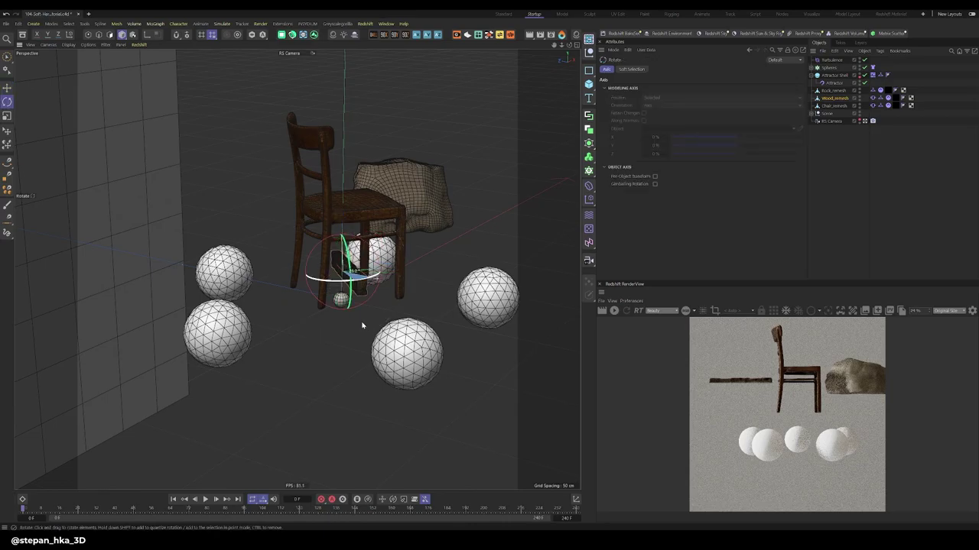
alt+drag(362, 328, 306, 283)
key(F8)
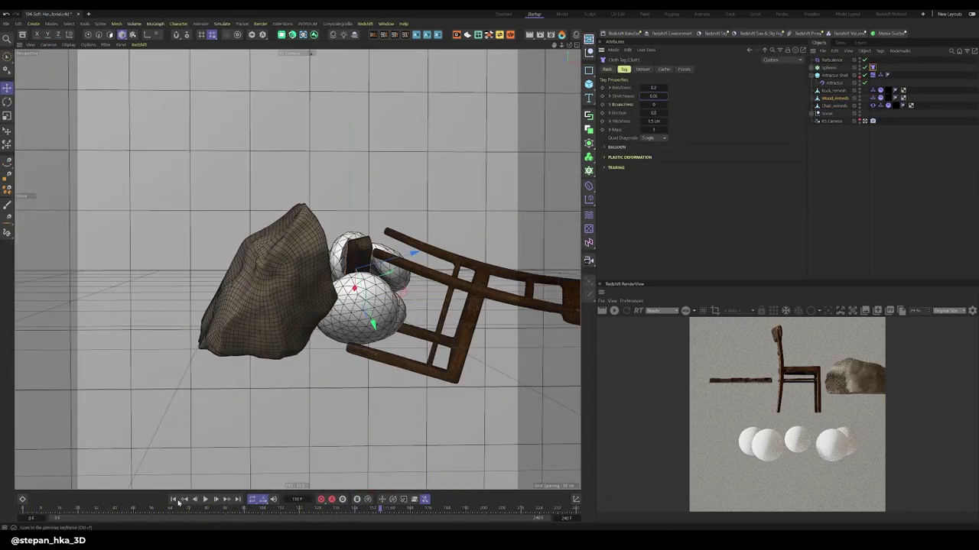
Step: Replay the cloth simulation from the start, scrub back to the first frame, and bring up the Cloth tag's properties
click(172, 500)
key(F8)
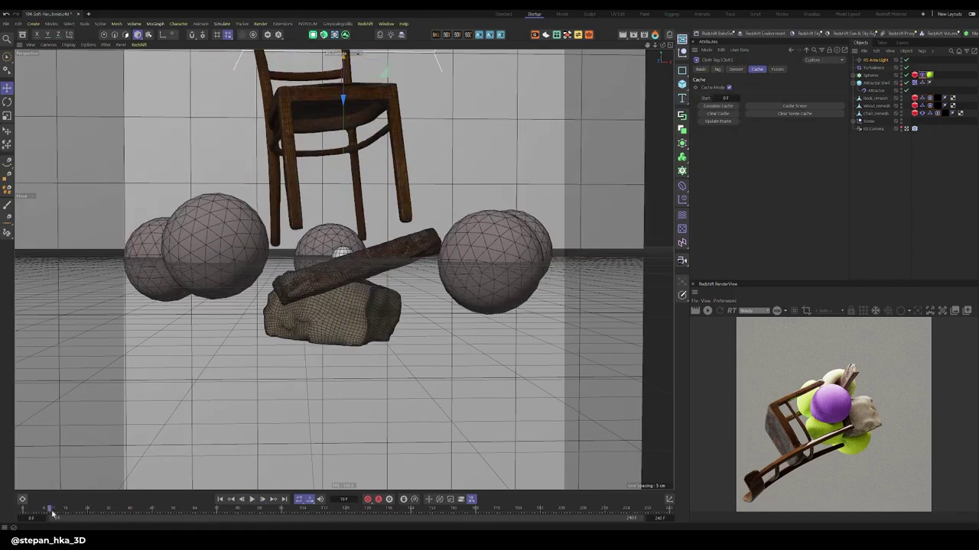
drag(386, 509, 325, 510)
key(shift+f)
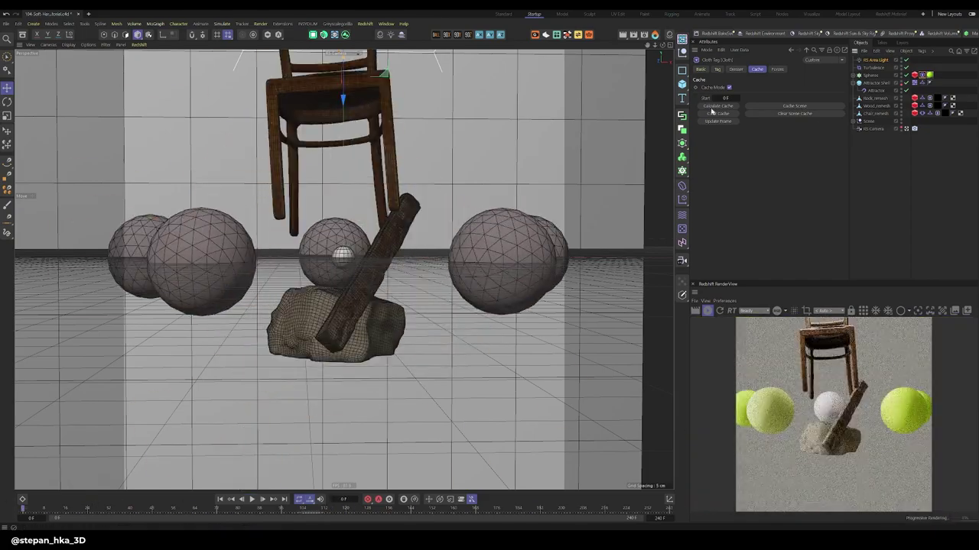
click(716, 68)
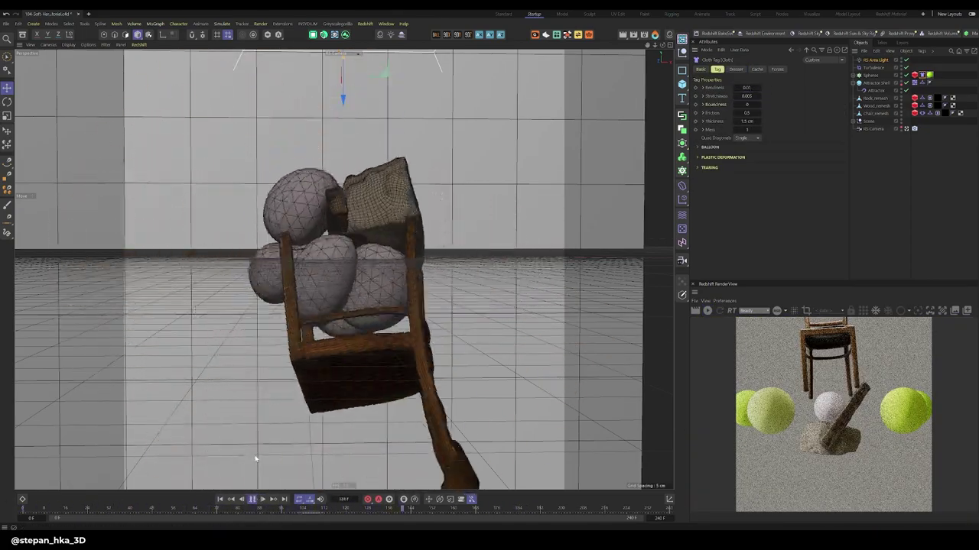
Step: Rewind and replay the simulation so the 40×40 cloth plane drapes over the chair and spheres
click(220, 500)
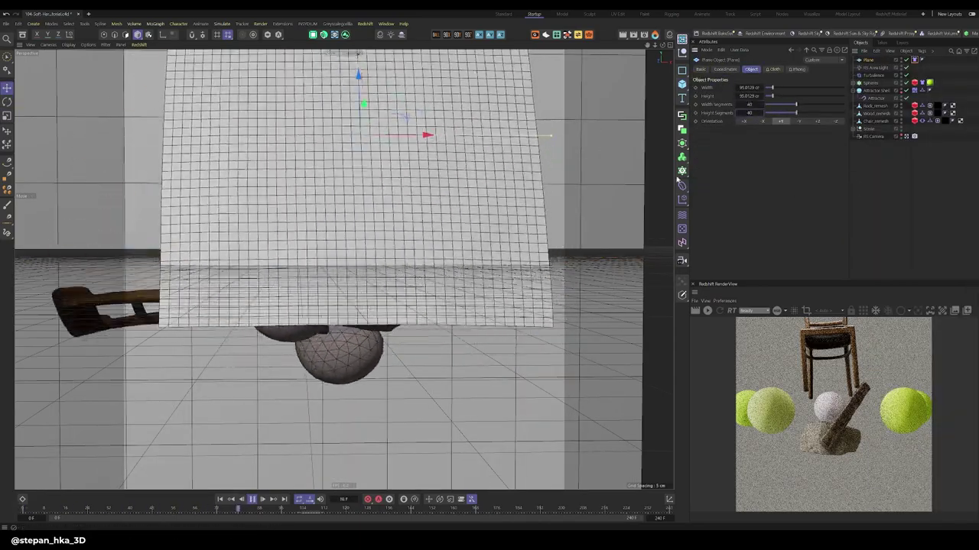
click(221, 501)
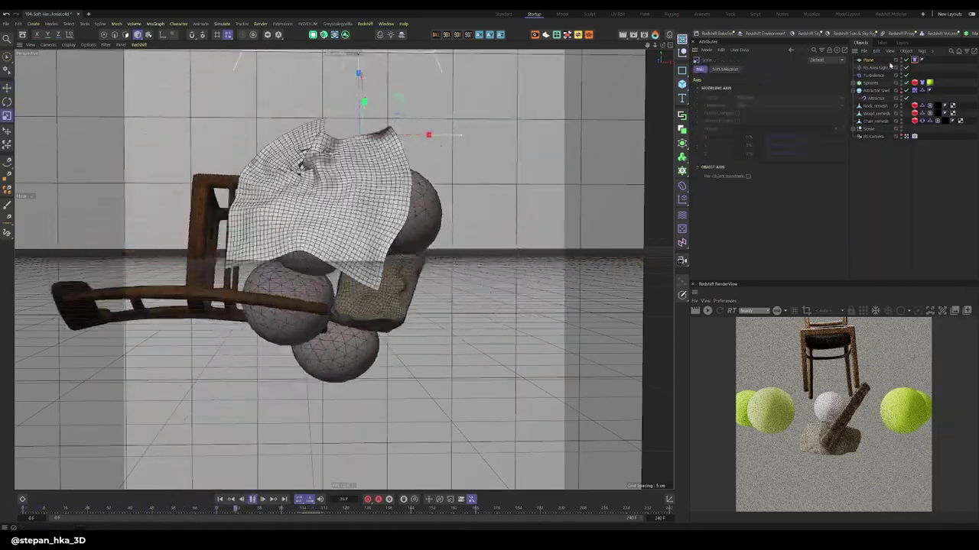